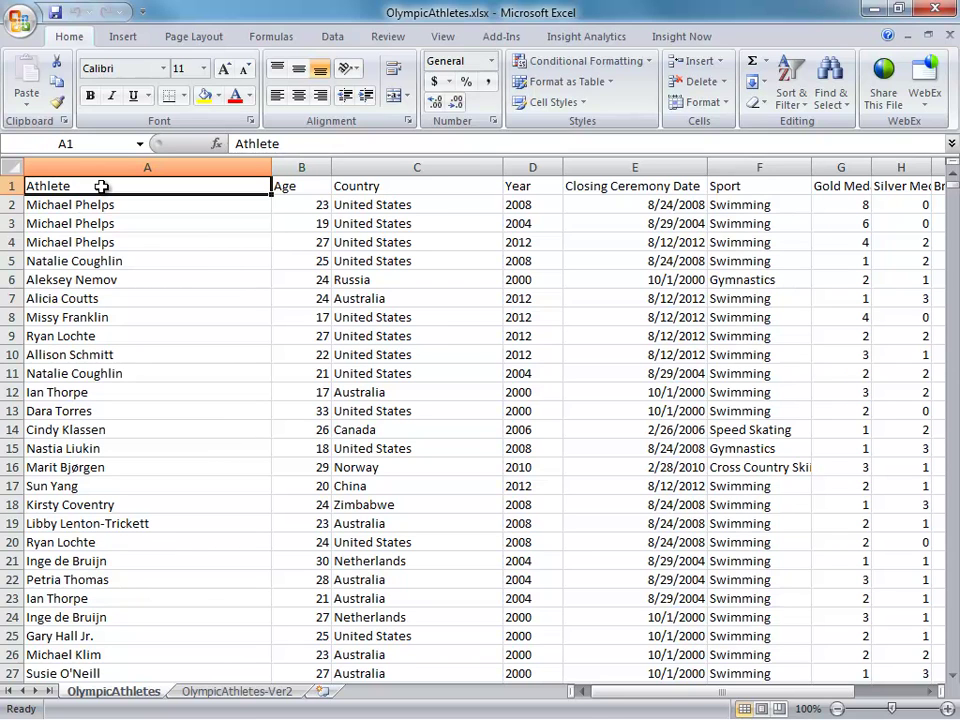
Step: Inspect the header row, the Athlete, Age and Country columns, and one athlete's three records
{"action": "left_click", "coordinate": [7, 185]}
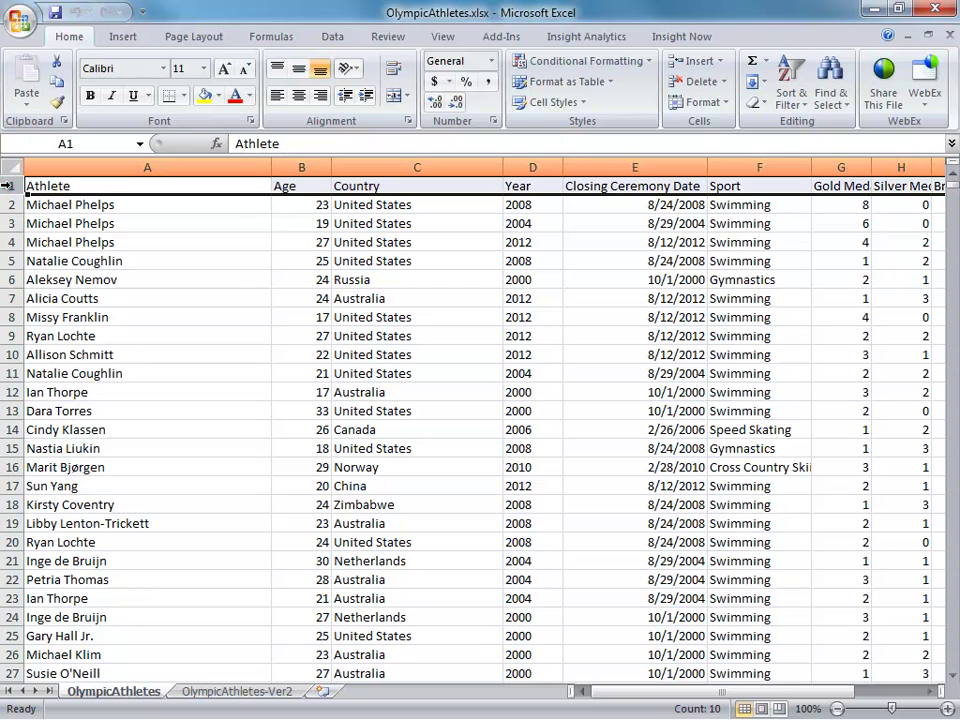
{"action": "left_click", "coordinate": [150, 166]}
{"action": "left_click", "coordinate": [301, 167]}
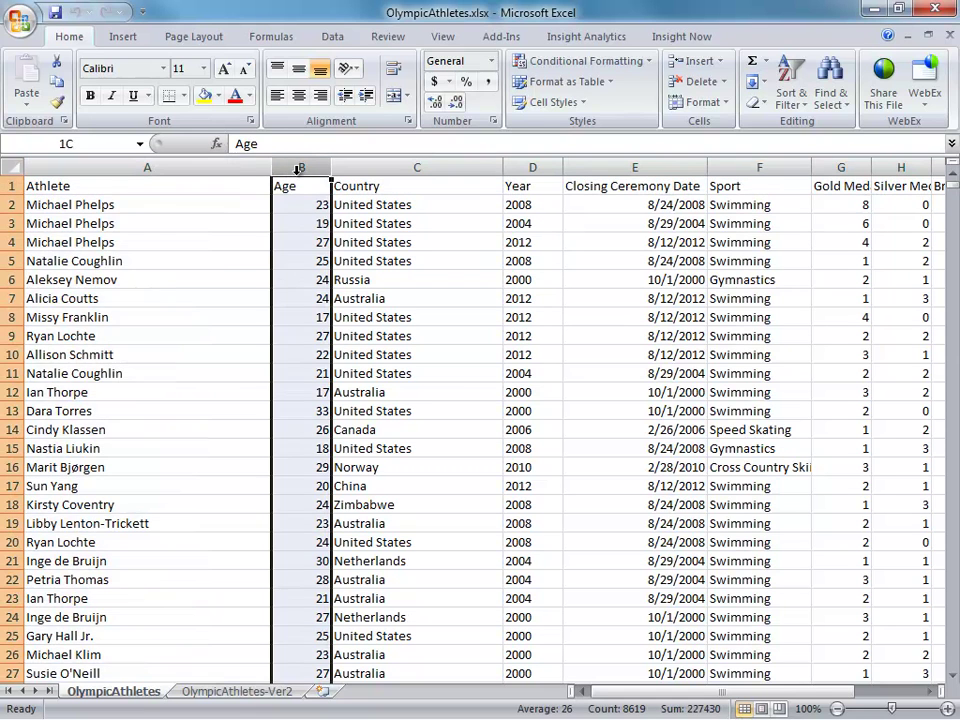
{"action": "left_click", "coordinate": [427, 163]}
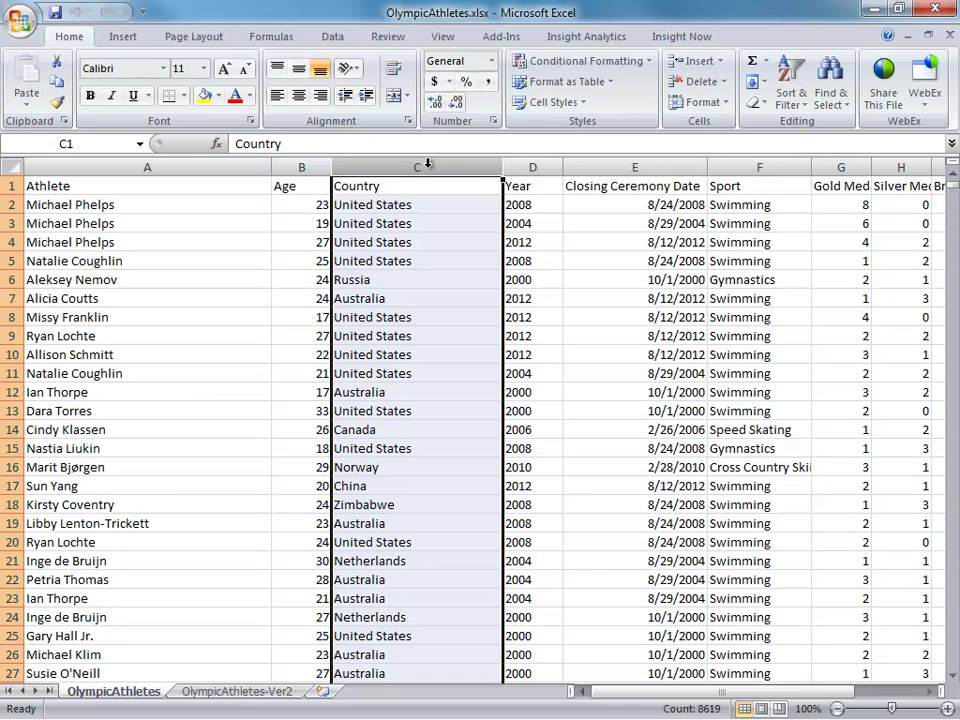
{"action": "left_click", "coordinate": [12, 204]}
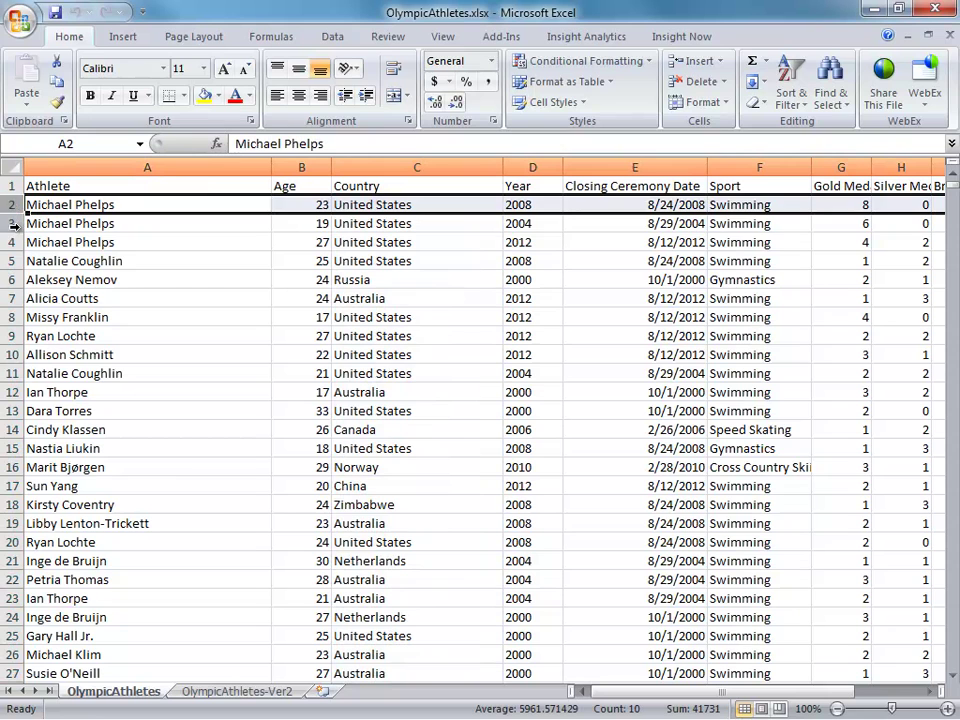
{"action": "left_click", "coordinate": [12, 224]}
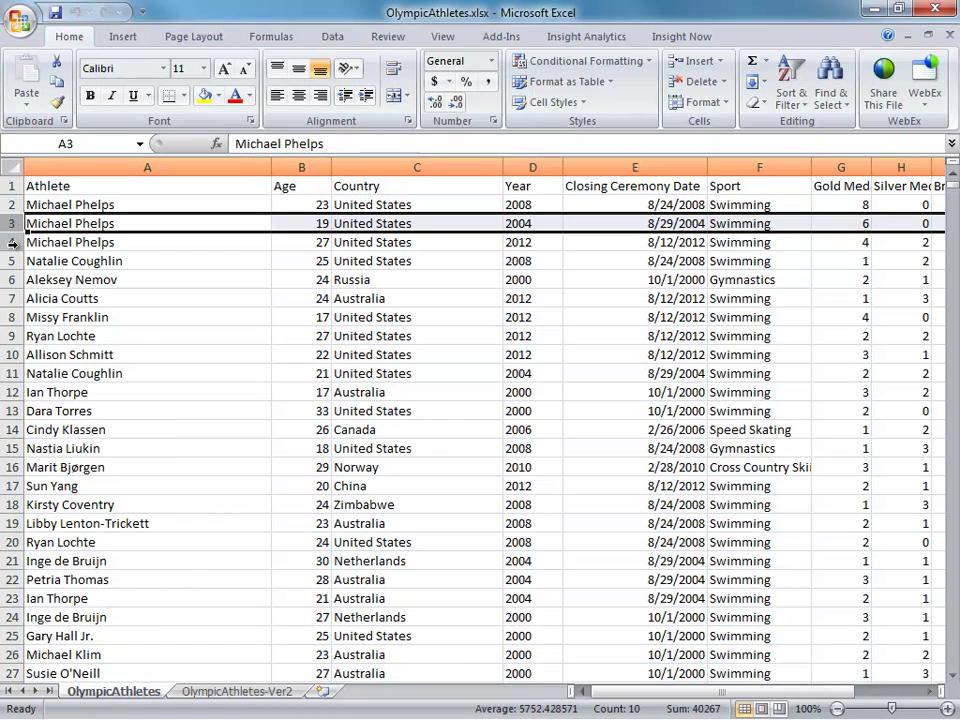
{"action": "left_click", "coordinate": [12, 242]}
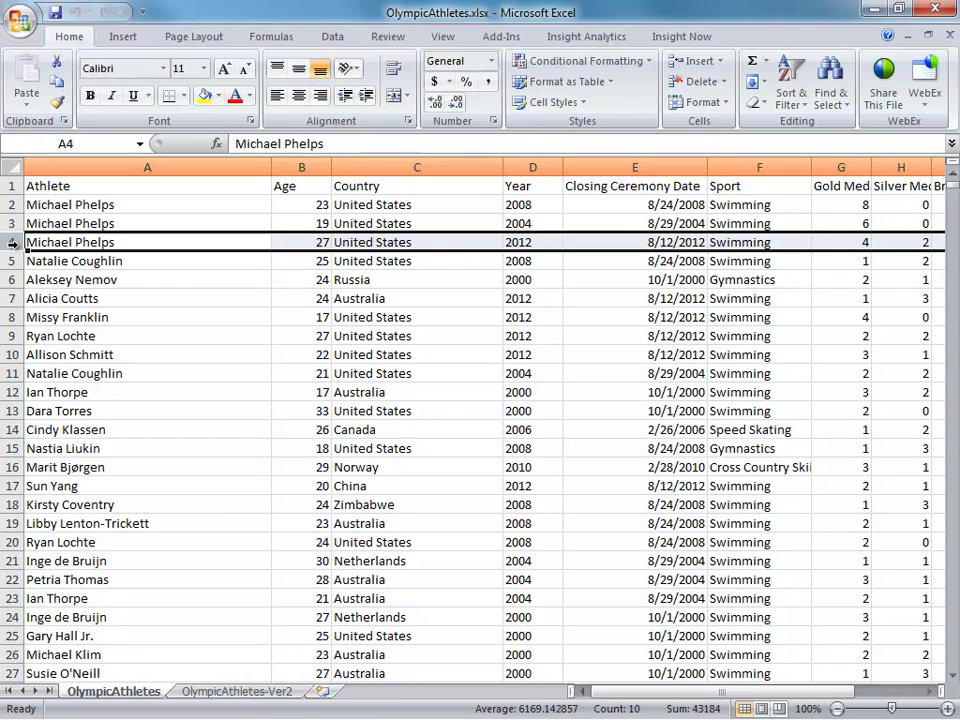
Step: Review the Athlete column and the Gold, Silver, Bronze and Total Medals columns
{"action": "left_click", "coordinate": [147, 166]}
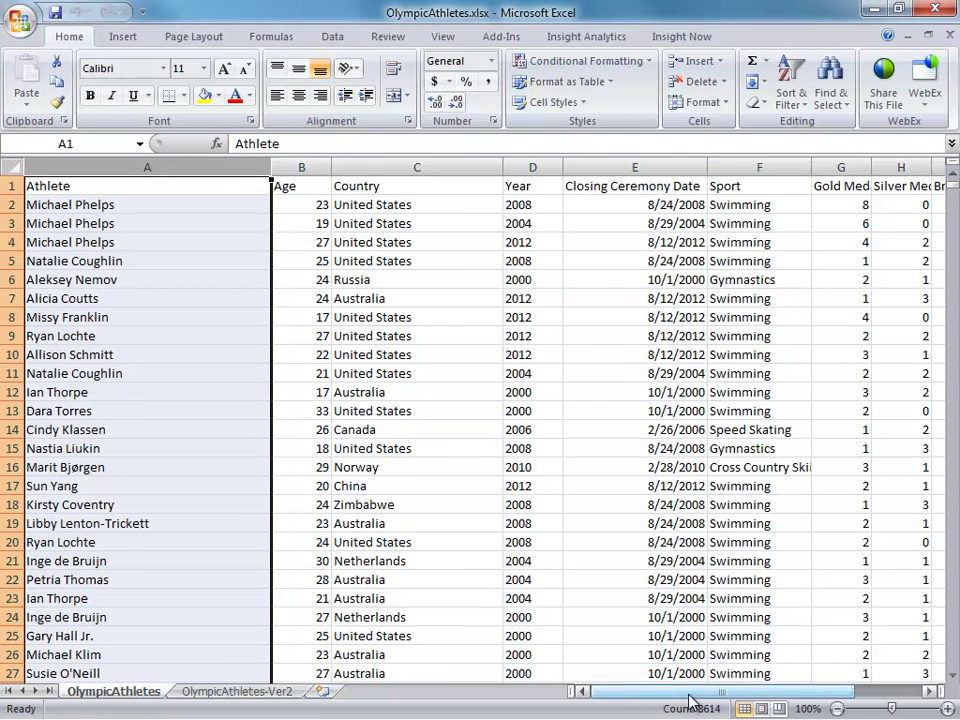
{"action": "left_click_drag", "start_coordinate": [690, 703], "coordinate": [750, 697]}
{"action": "left_click", "coordinate": [548, 165]}
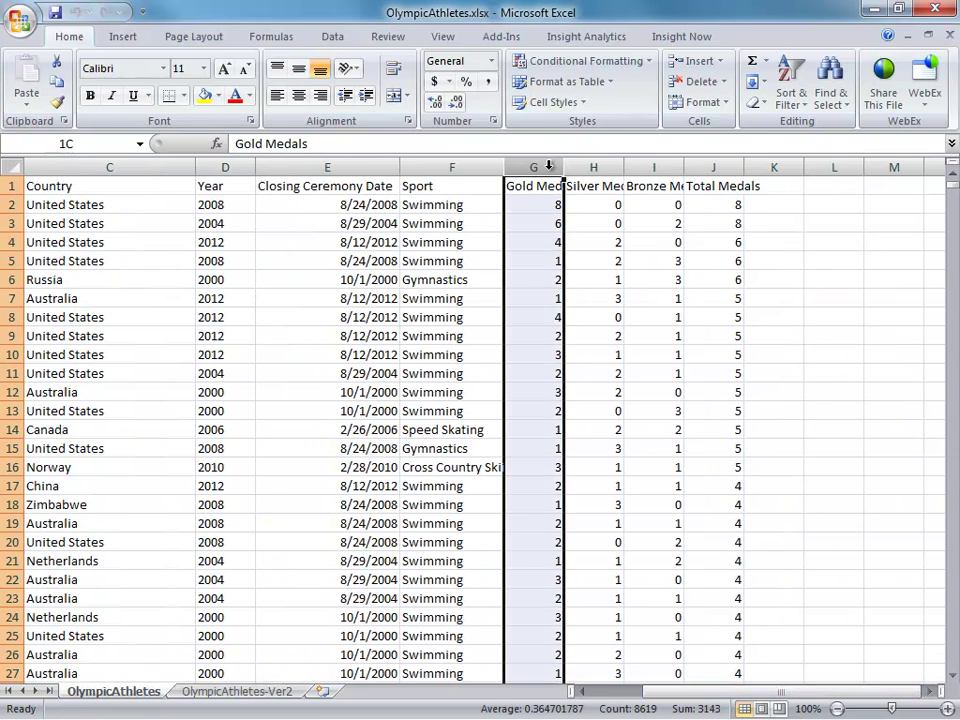
{"action": "left_click", "coordinate": [590, 165]}
{"action": "left_click", "coordinate": [656, 165]}
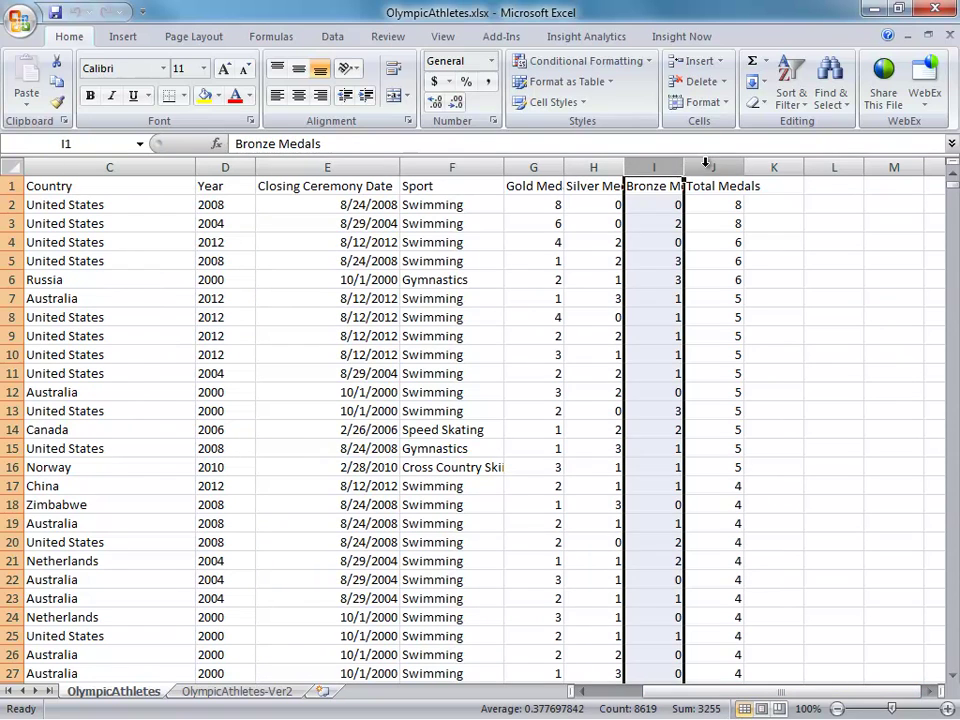
{"action": "left_click", "coordinate": [656, 165]}
{"action": "left_click", "coordinate": [596, 165]}
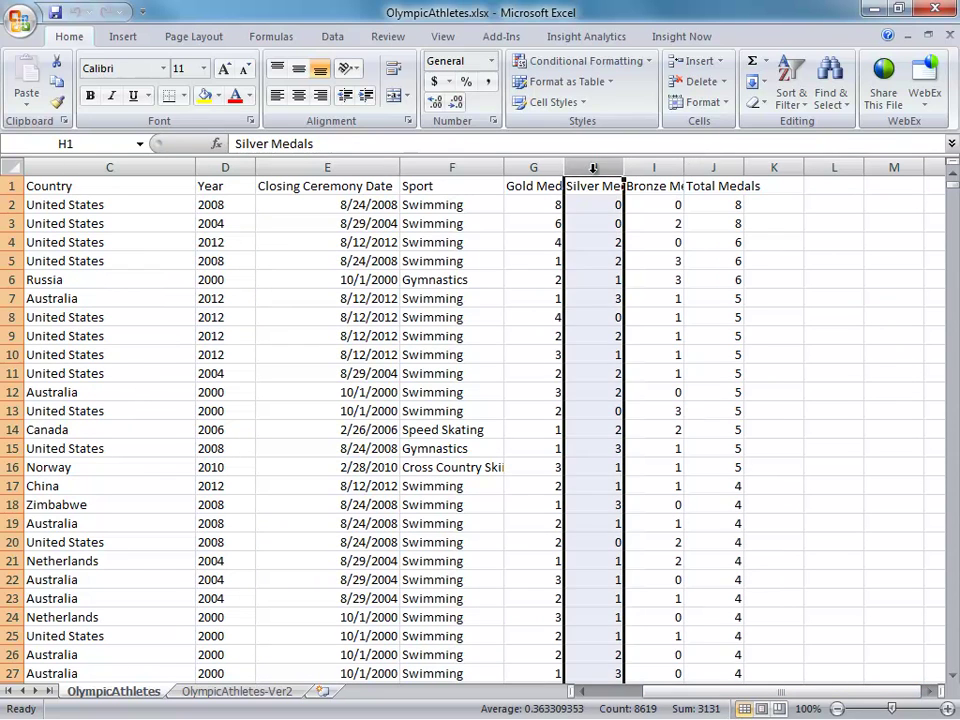
{"action": "left_click", "coordinate": [537, 168]}
{"action": "left_click", "coordinate": [698, 166]}
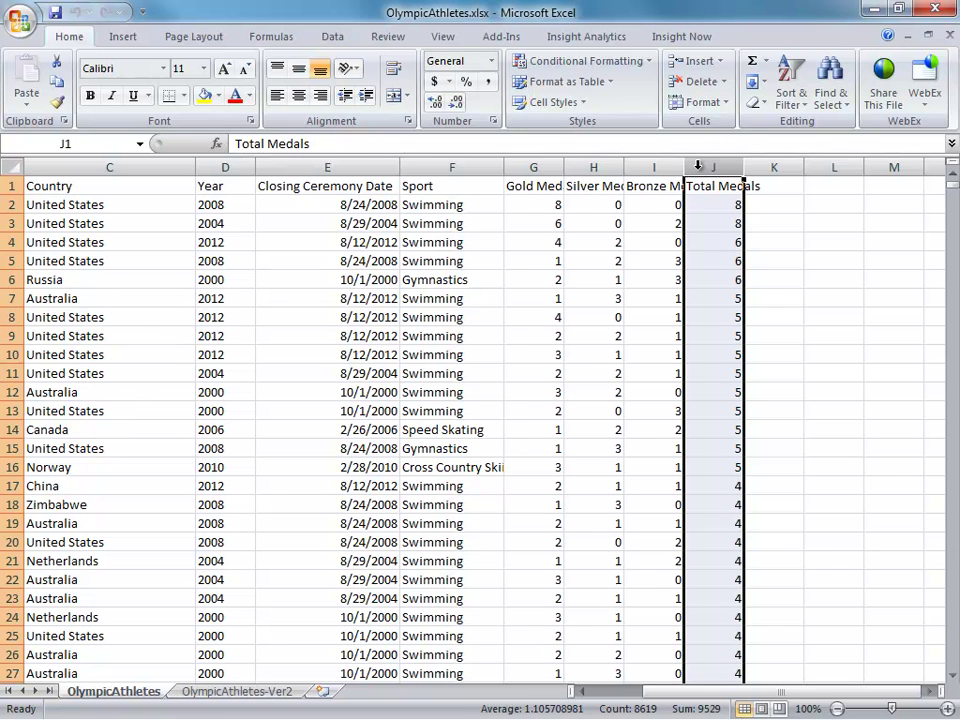
Step: Switch to the OlympicAthletes-Ver2 sheet and examine its Medal Count and Medal Type columns
{"action": "left_click", "coordinate": [237, 691]}
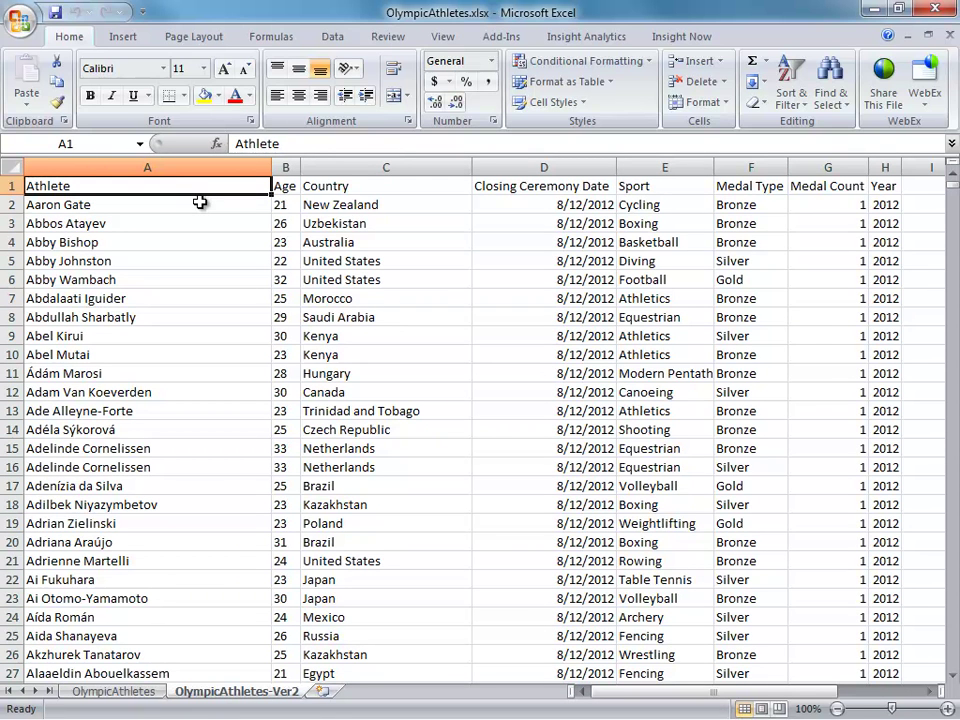
{"action": "left_click", "coordinate": [826, 166]}
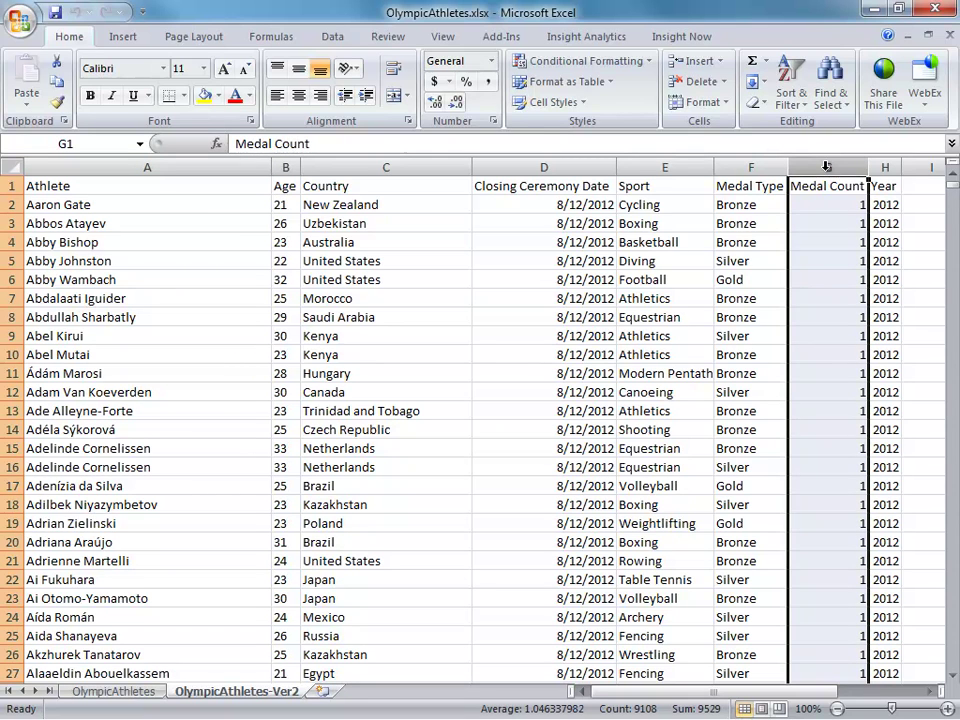
{"action": "left_click", "coordinate": [751, 167]}
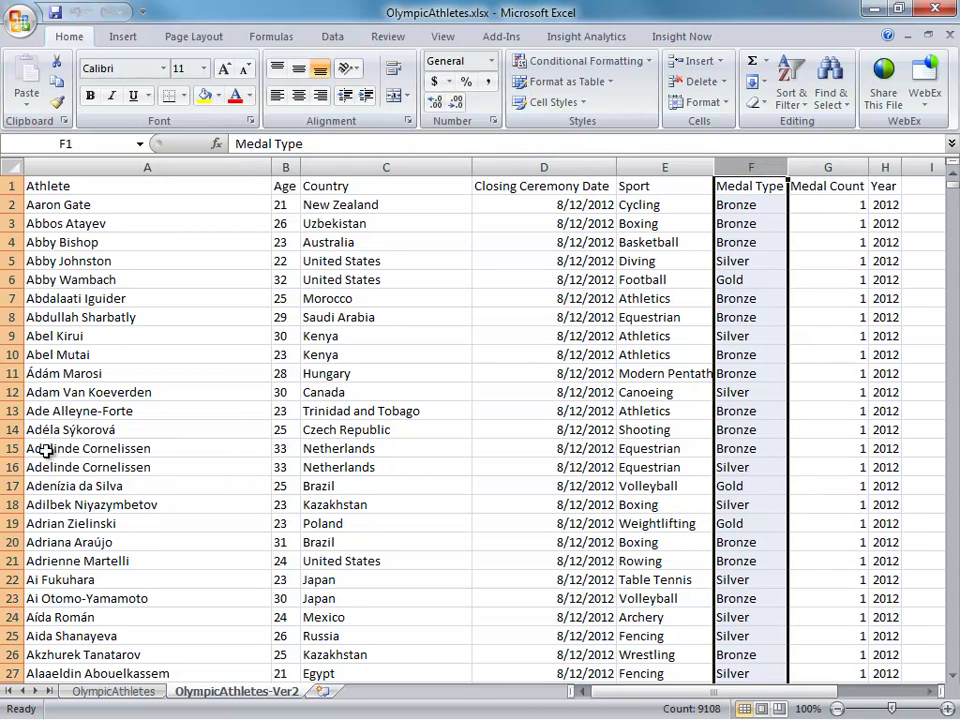
Step: Compare rows 15–16, one athlete's Bronze and Silver entries, then return to OlympicAthletes
{"action": "left_click", "coordinate": [8, 448]}
{"action": "left_click", "coordinate": [10, 467]}
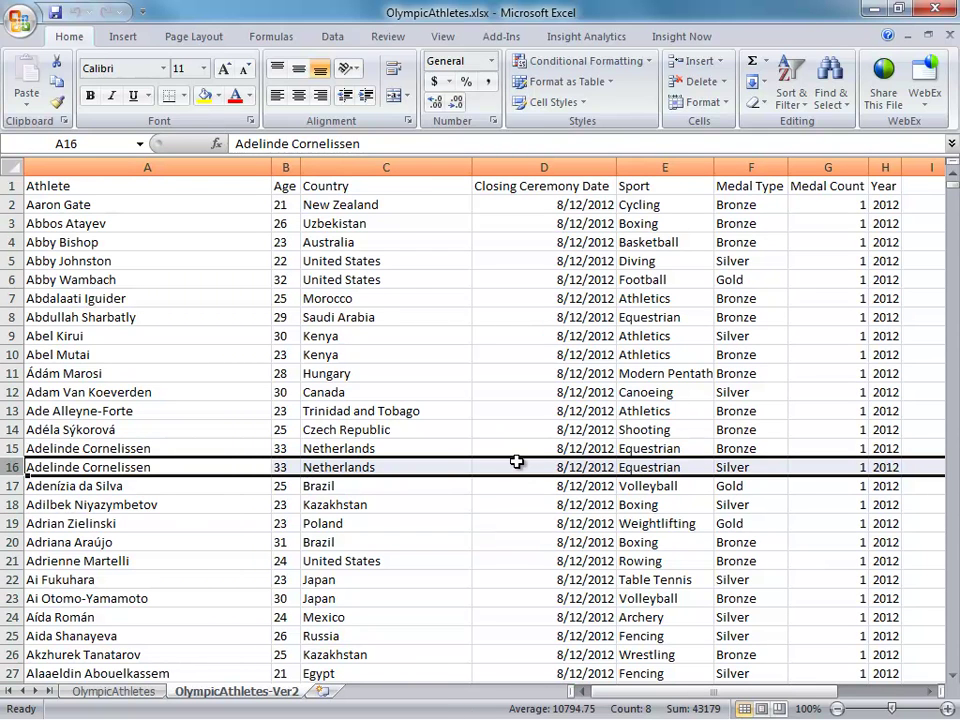
{"action": "left_click", "coordinate": [752, 452]}
{"action": "left_click", "coordinate": [768, 466]}
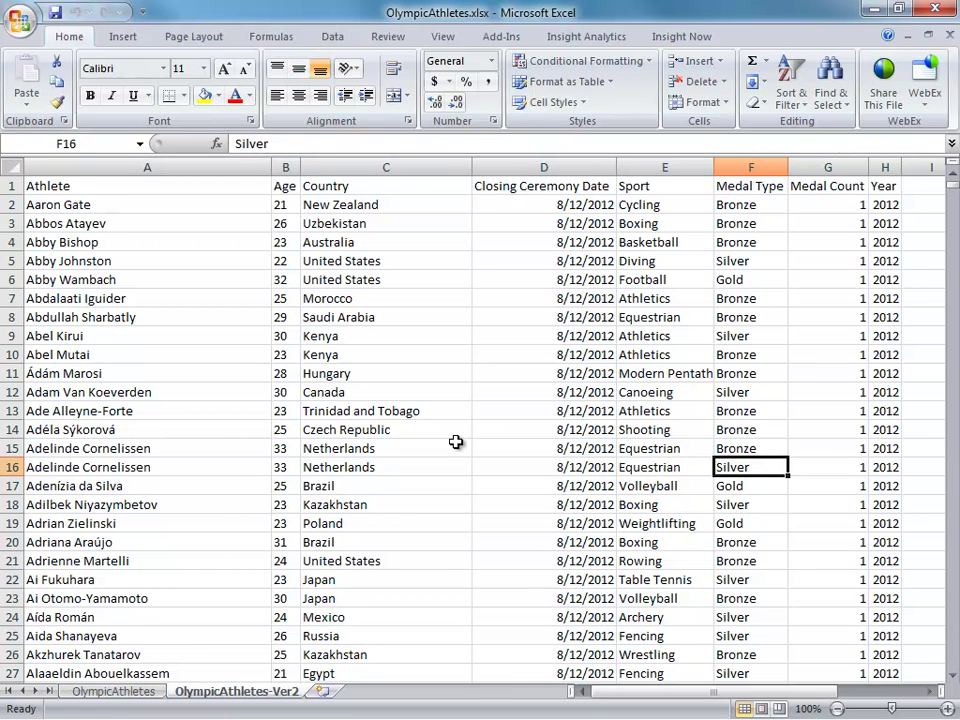
{"action": "left_click", "coordinate": [130, 692]}
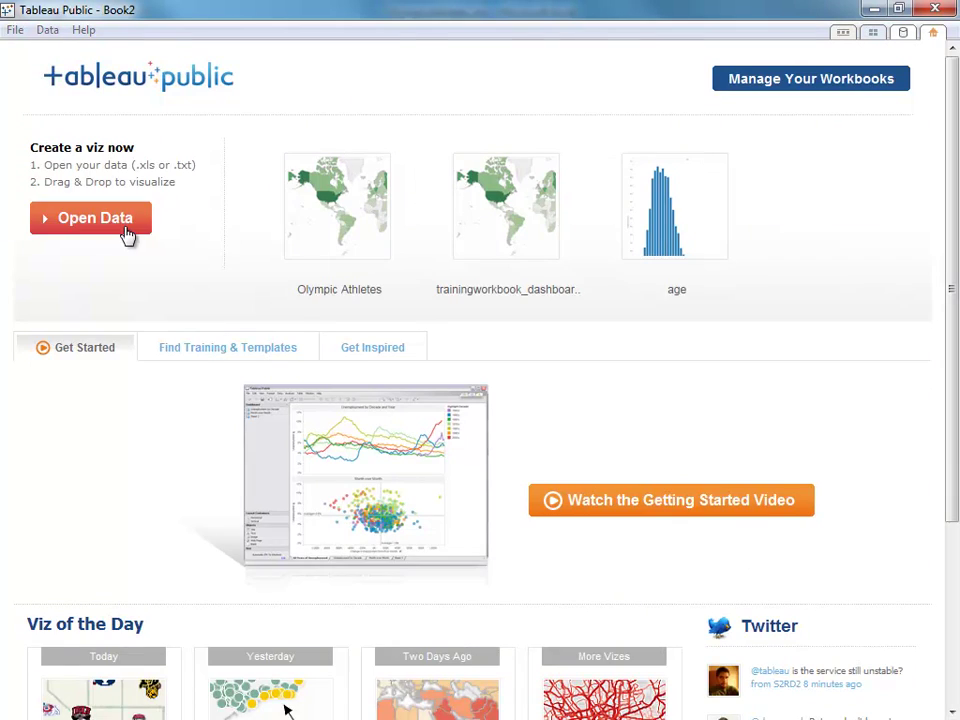
Step: Connect to the OlympicAthletes sheet of OlympicAthletes.xlsx as a Microsoft Excel data source
{"action": "left_click", "coordinate": [122, 222]}
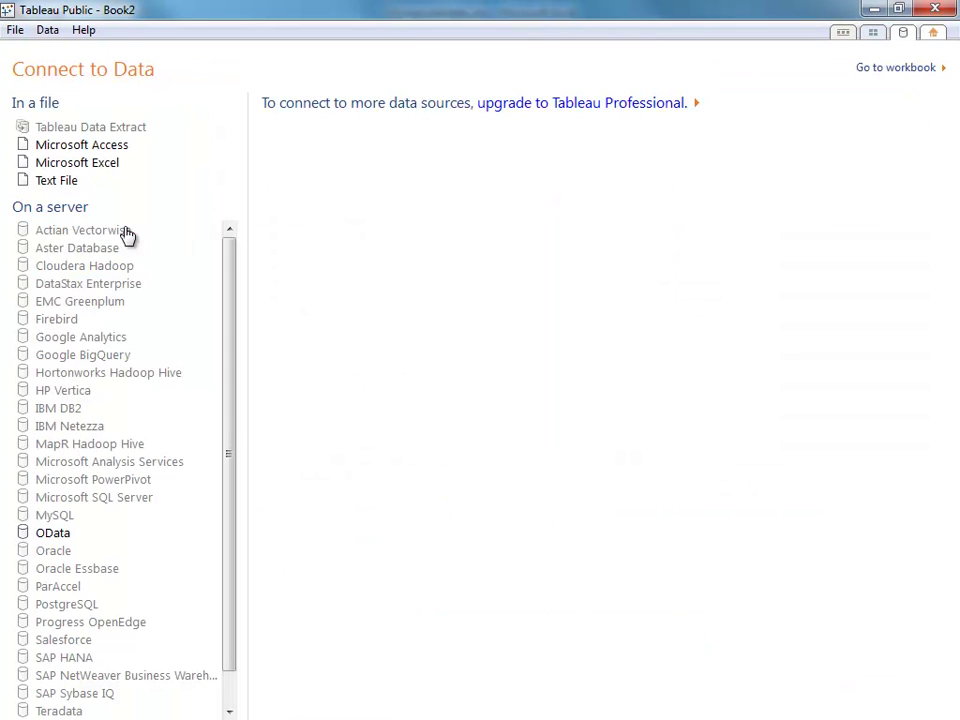
{"action": "left_click", "coordinate": [108, 170]}
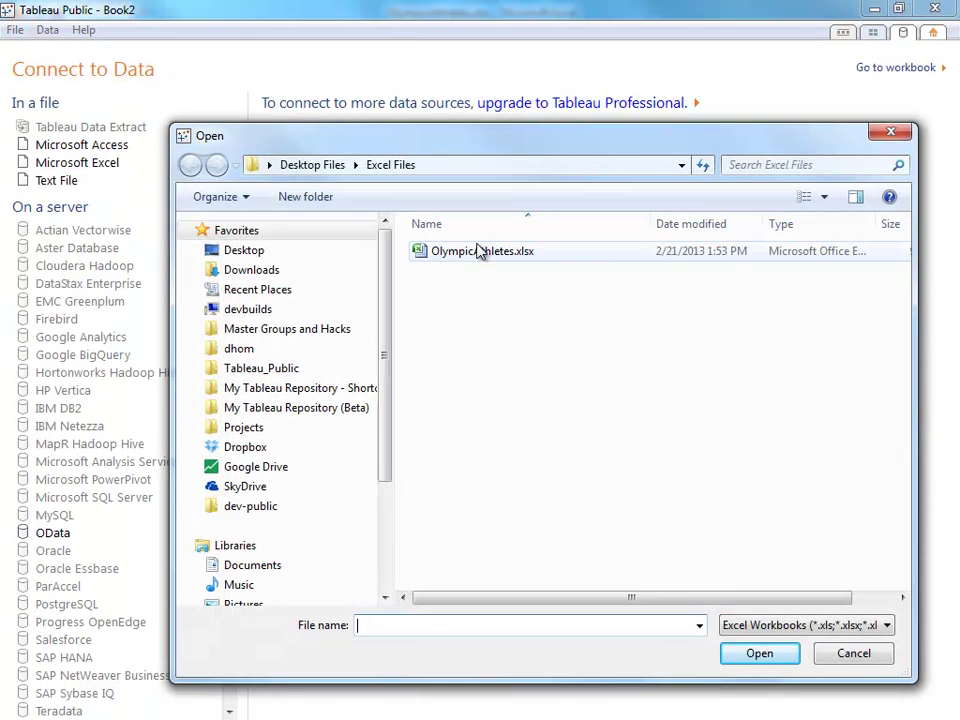
{"action": "left_click", "coordinate": [480, 251]}
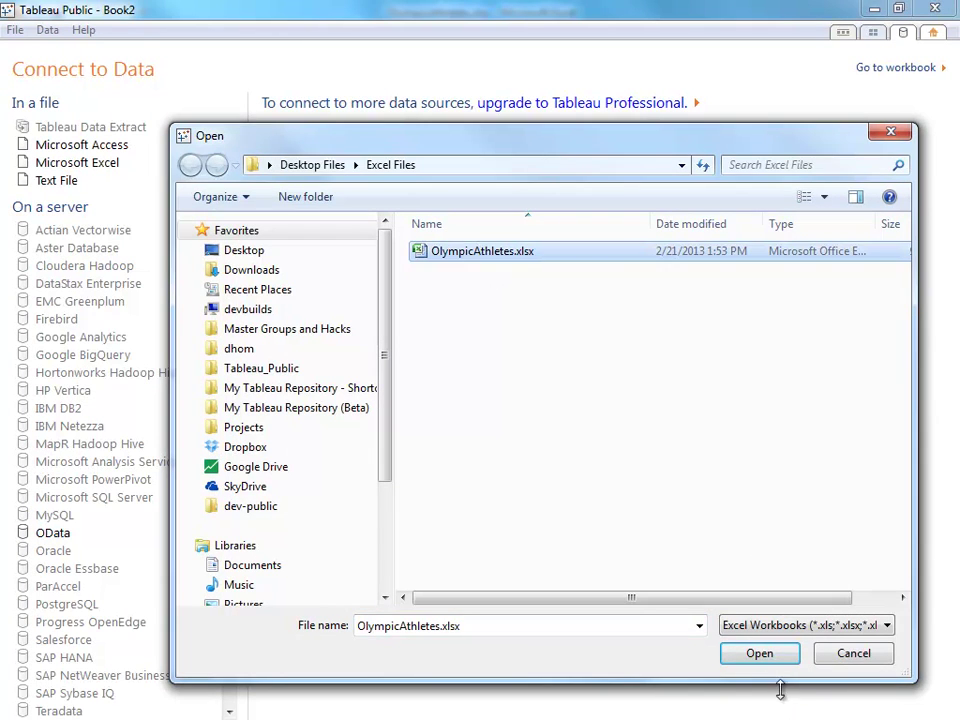
{"action": "left_click", "coordinate": [742, 662]}
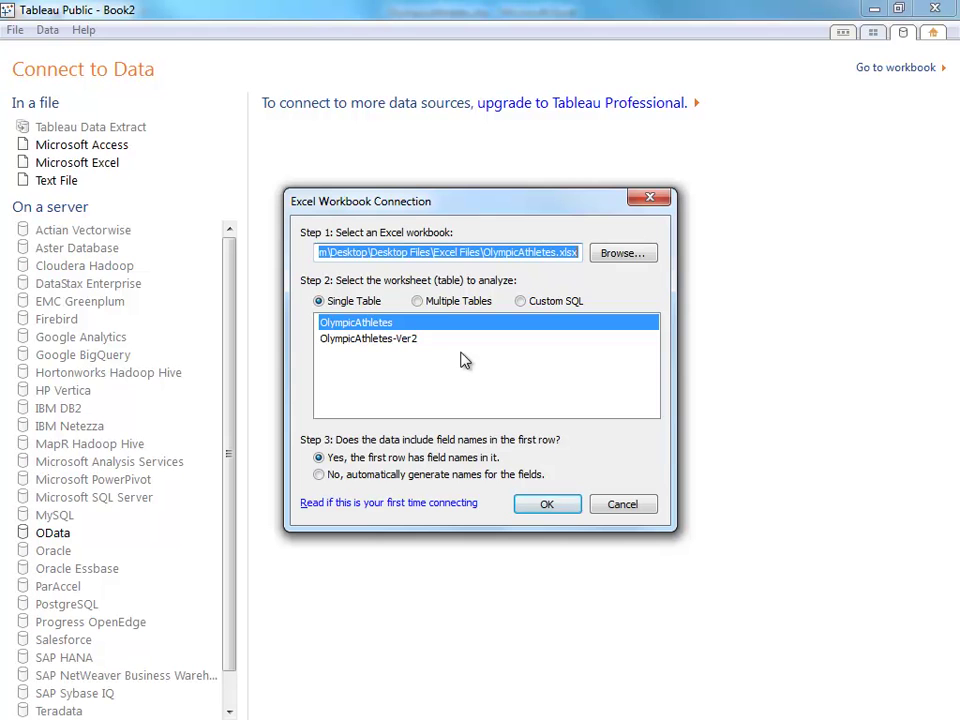
{"action": "left_click", "coordinate": [550, 504]}
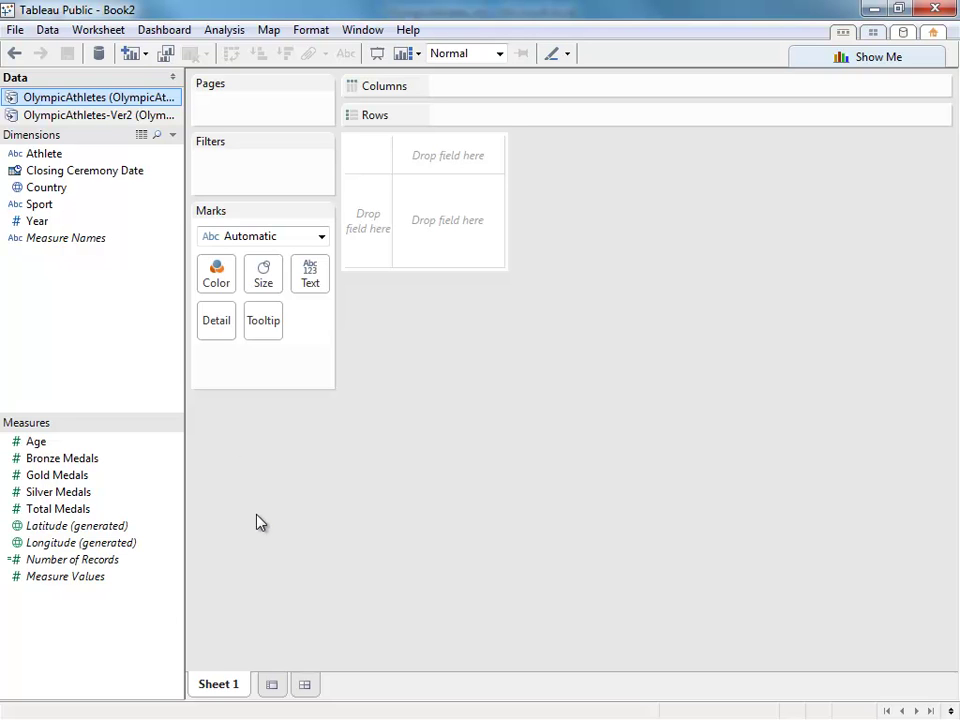
Step: Select the Total Medals and Number of Records measures in the data pane
{"action": "left_click", "coordinate": [58, 509]}
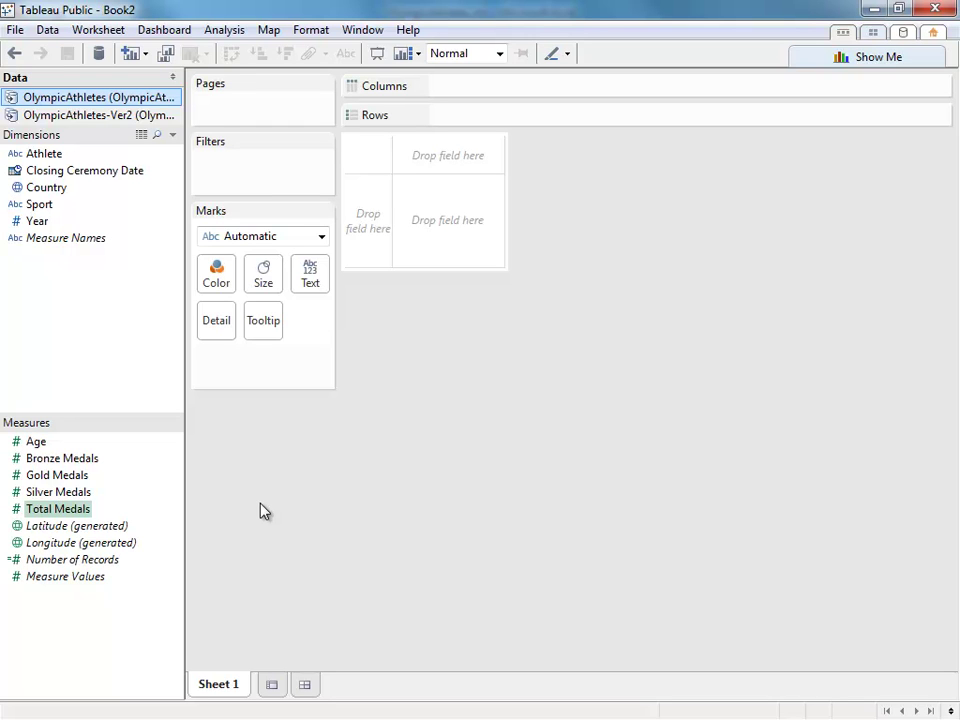
{"action": "left_click", "coordinate": [110, 568]}
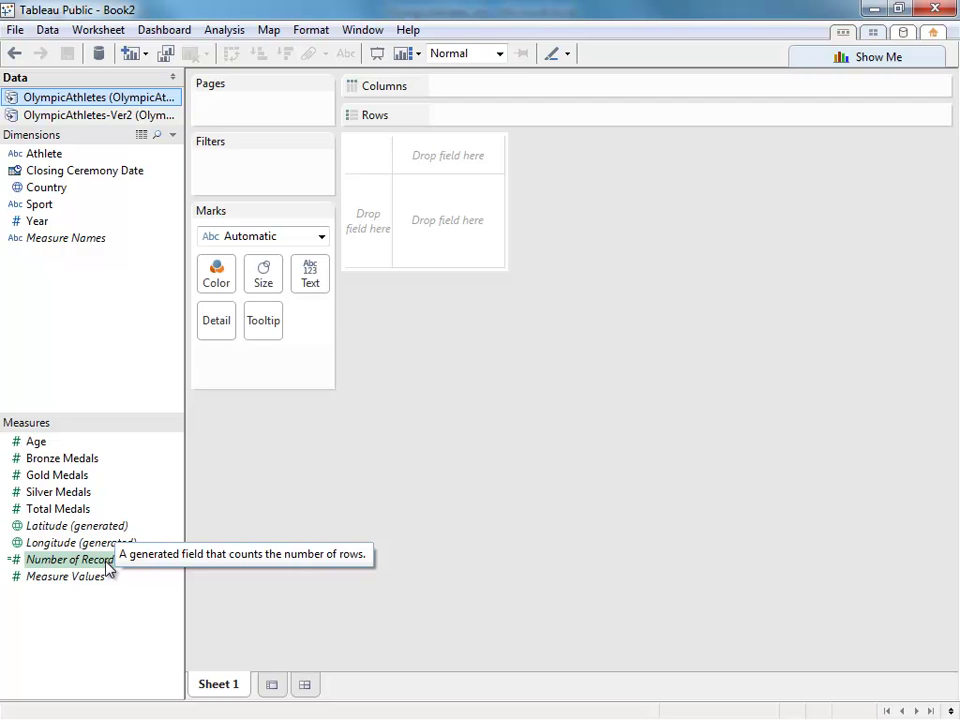
Step: Put Number of Records on Rows, try Sport and Year on Columns, leaving one 8,618 bar
{"action": "left_click_drag", "start_coordinate": [110, 568], "coordinate": [356, 259]}
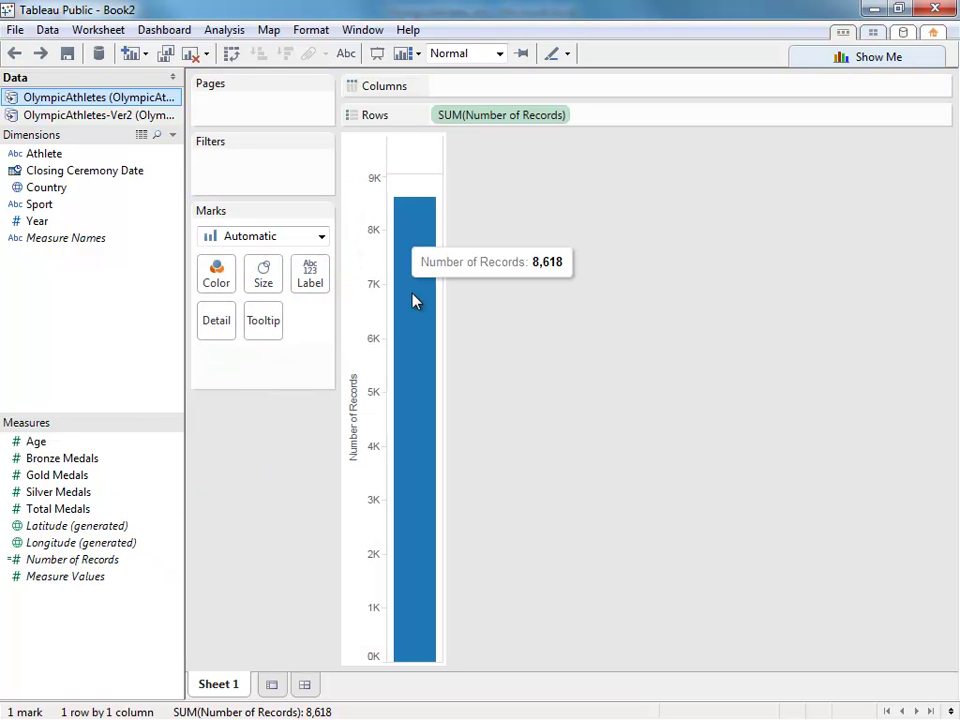
{"action": "left_click_drag", "start_coordinate": [36, 206], "coordinate": [489, 88]}
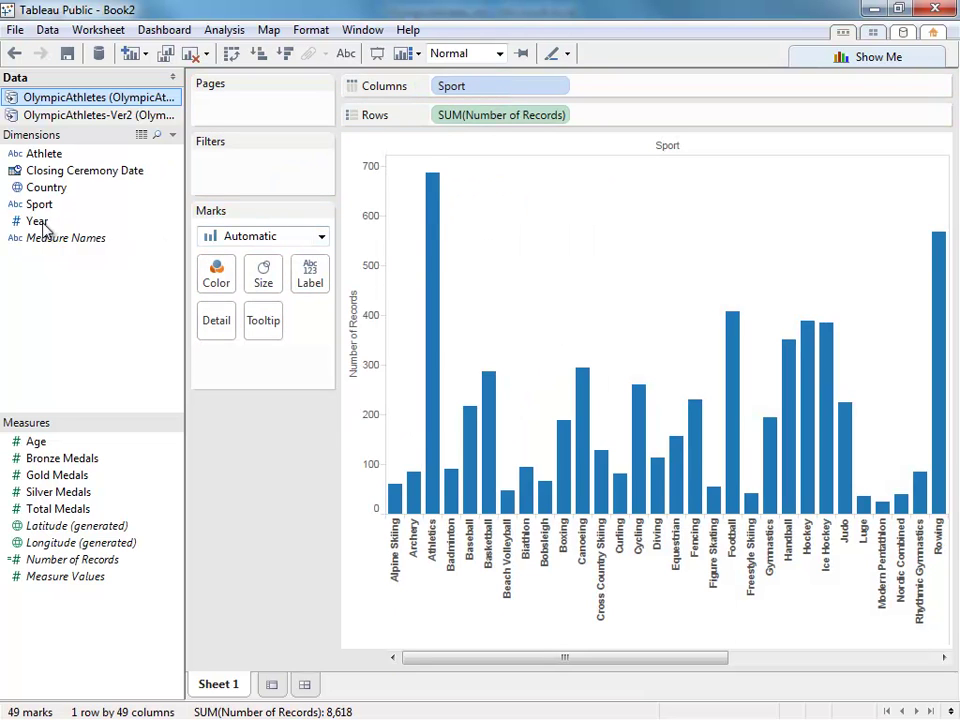
{"action": "left_click_drag", "start_coordinate": [40, 222], "coordinate": [489, 90]}
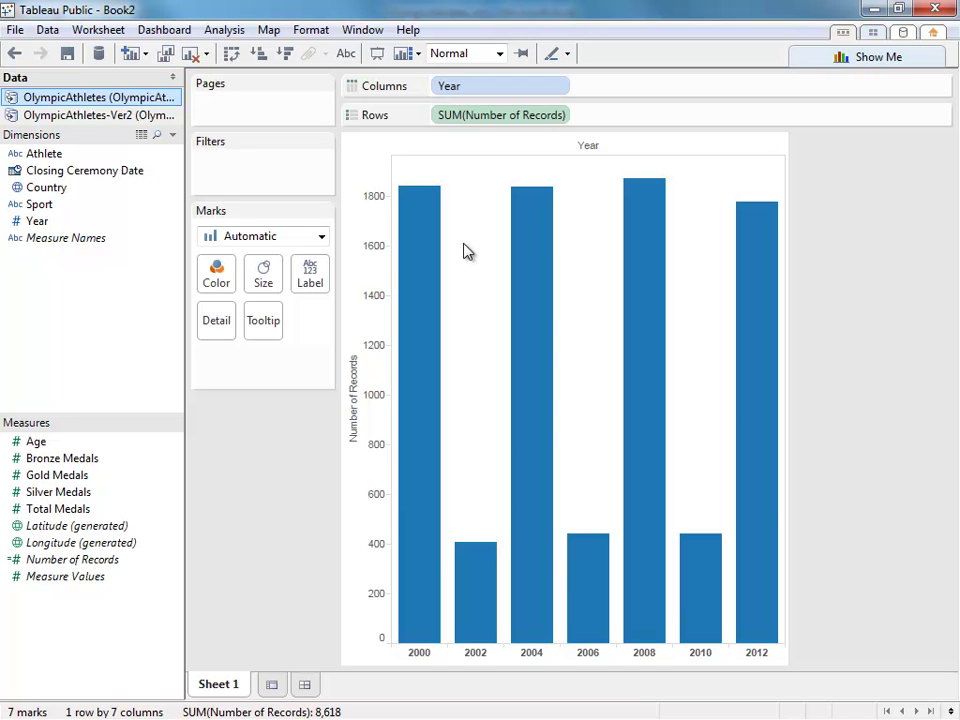
{"action": "left_click_drag", "start_coordinate": [514, 86], "coordinate": [575, 45]}
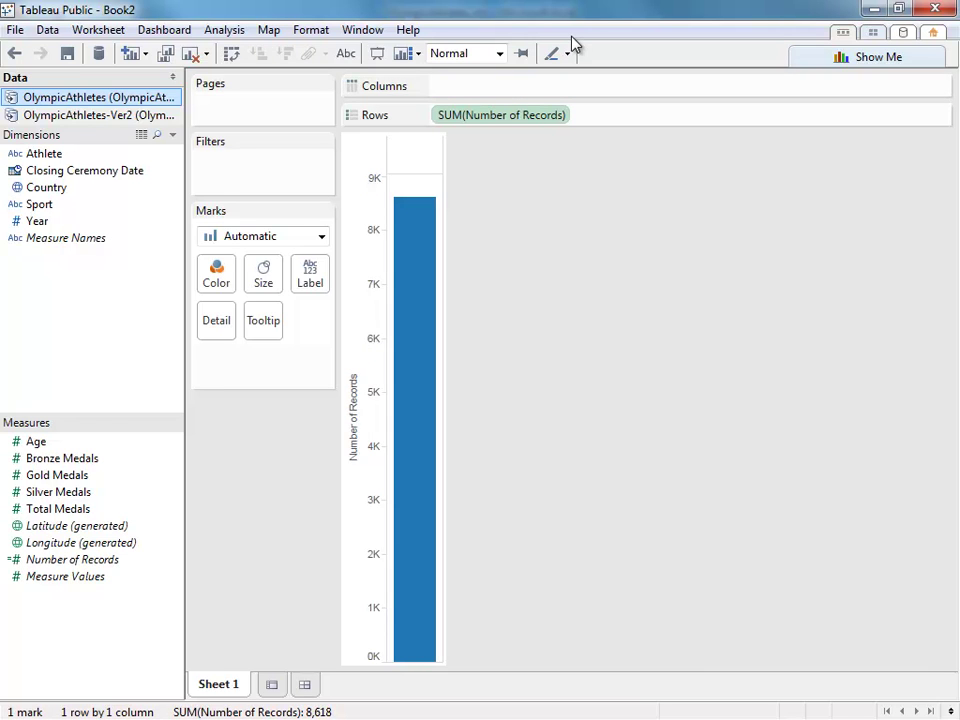
{"action": "mouse_move", "coordinate": [432, 267]}
{"action": "mouse_move", "coordinate": [412, 297]}
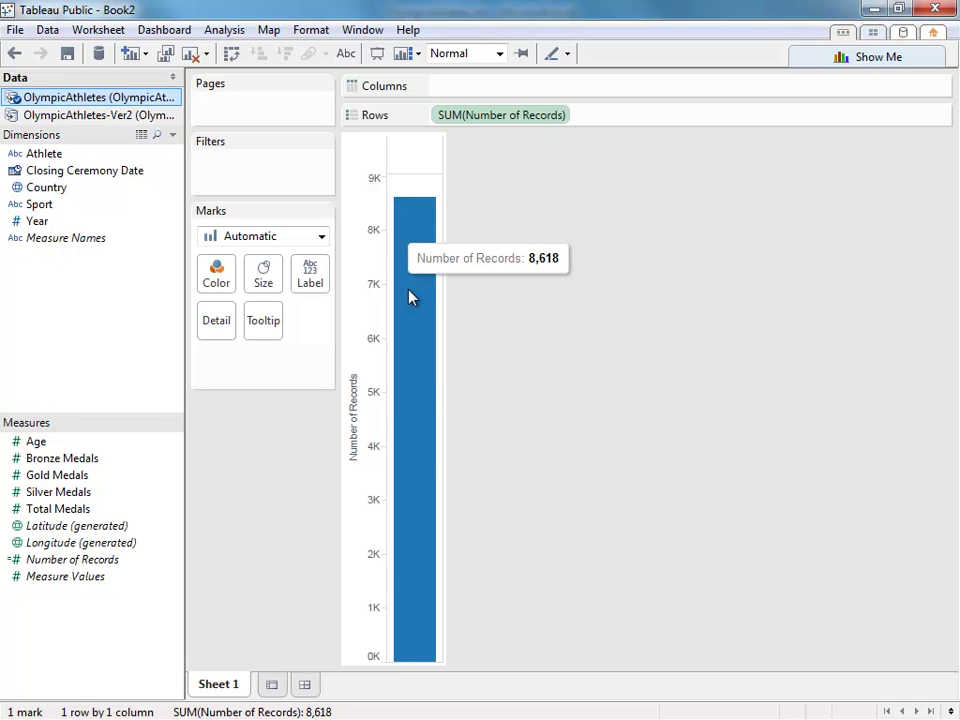
Step: On new Sheet 2, plot Number of Records per discrete Age dimension, then add Sheet 3
{"action": "key", "text": "ctrl+m"}
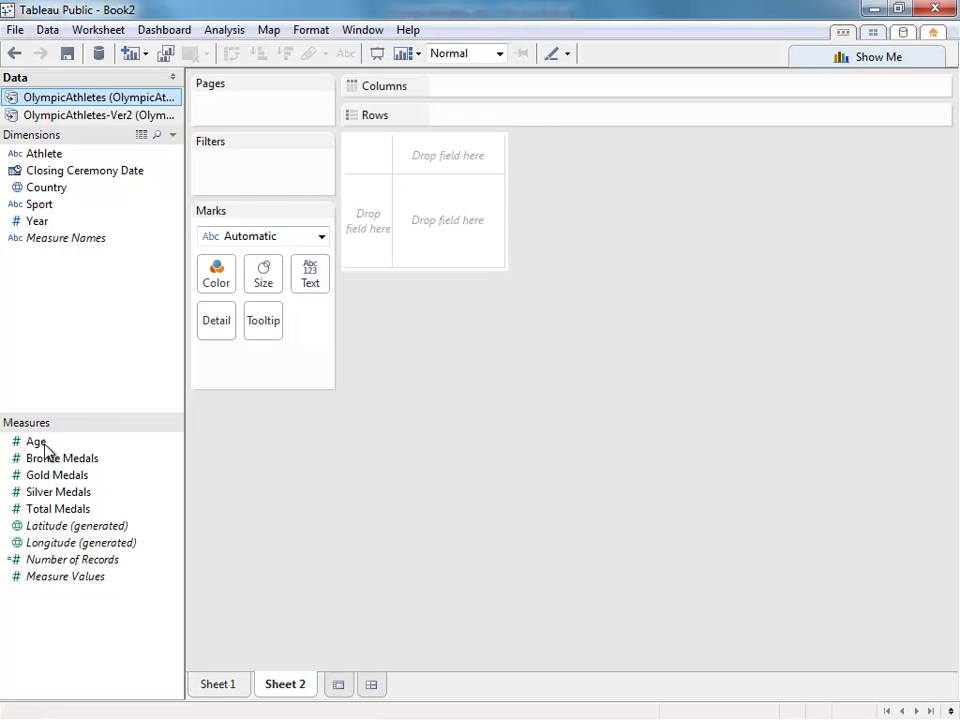
{"action": "left_click_drag", "start_coordinate": [44, 447], "coordinate": [358, 242]}
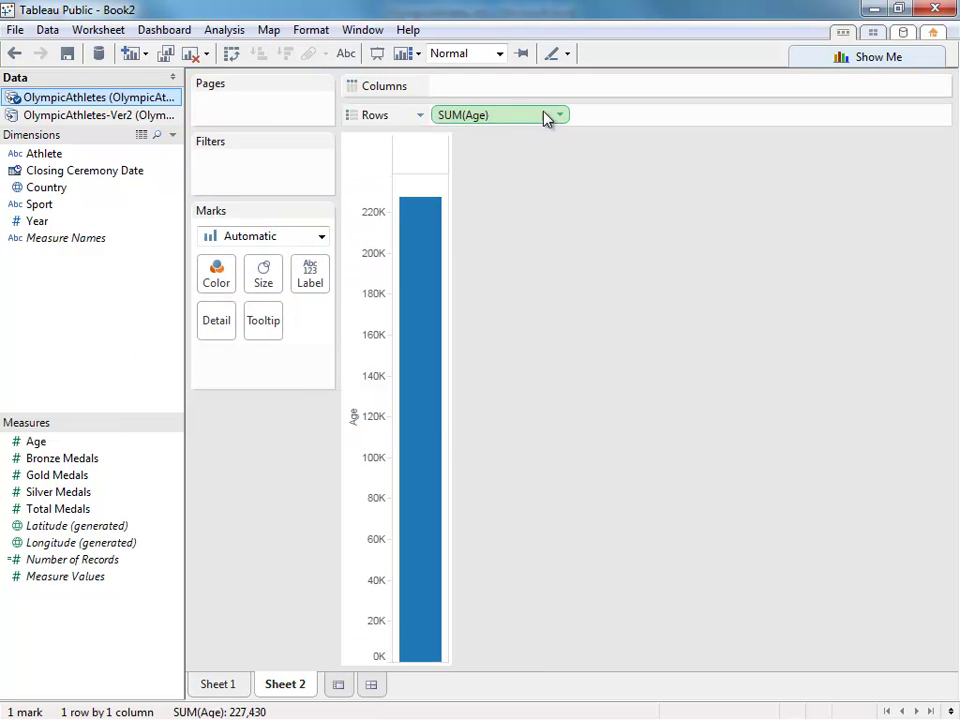
{"action": "left_click", "coordinate": [559, 116]}
{"action": "mouse_move", "coordinate": [594, 302]}
{"action": "left_click", "coordinate": [735, 322]}
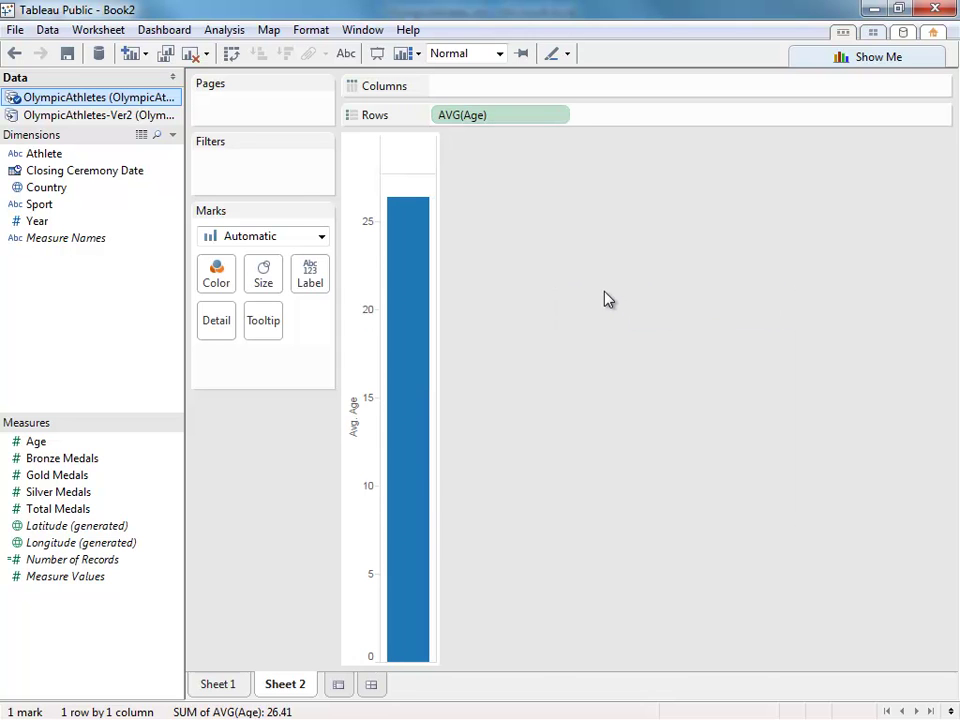
{"action": "left_click", "coordinate": [561, 116]}
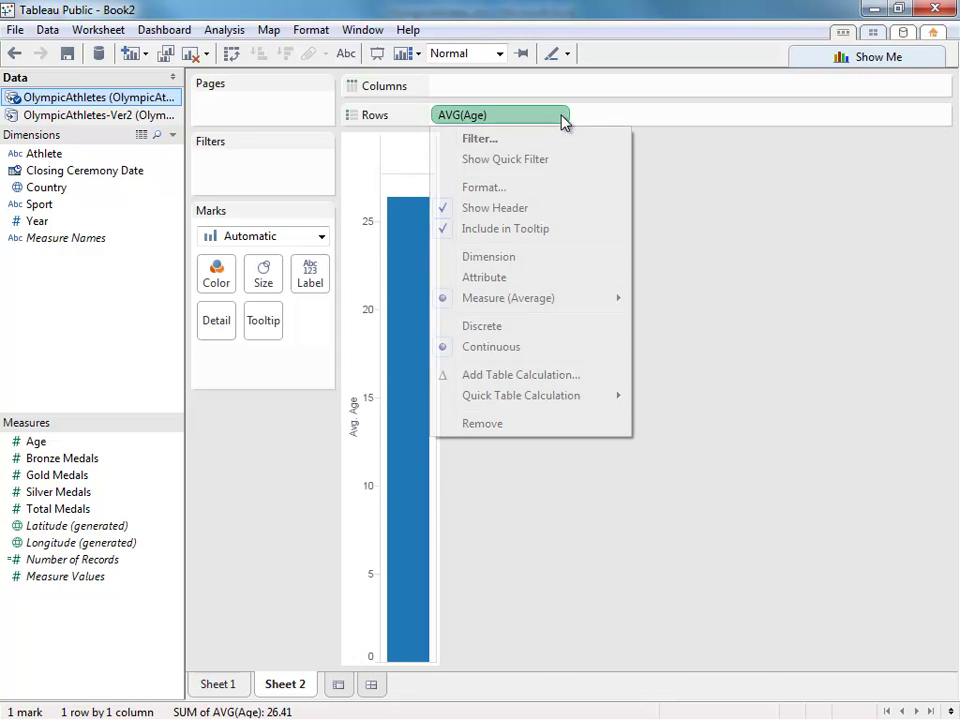
{"action": "left_click", "coordinate": [566, 258]}
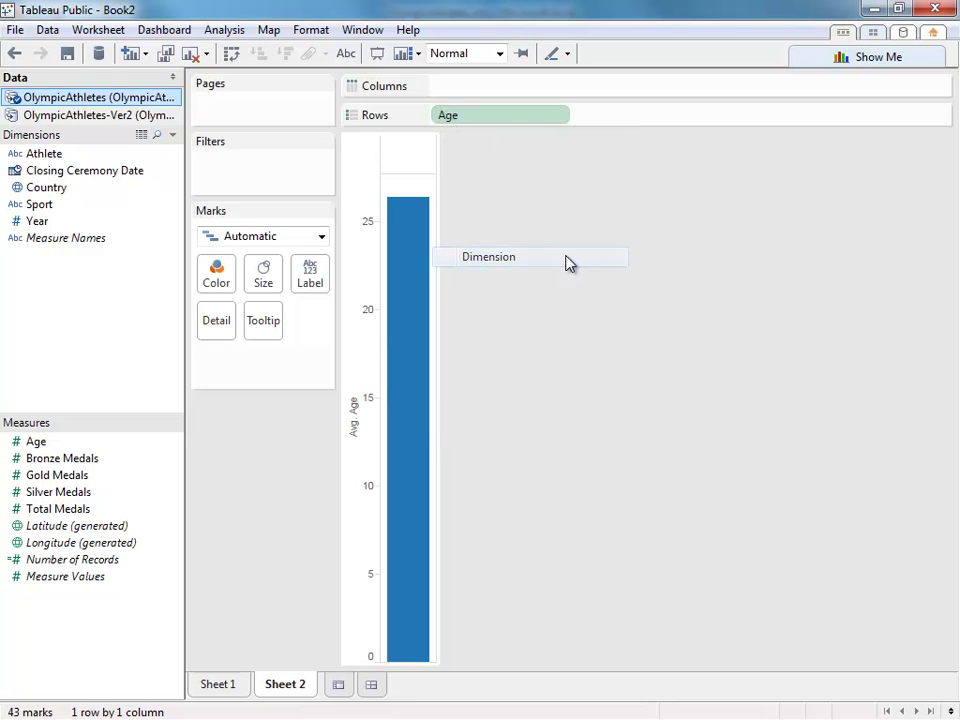
{"action": "left_click", "coordinate": [563, 116]}
{"action": "left_click", "coordinate": [555, 326]}
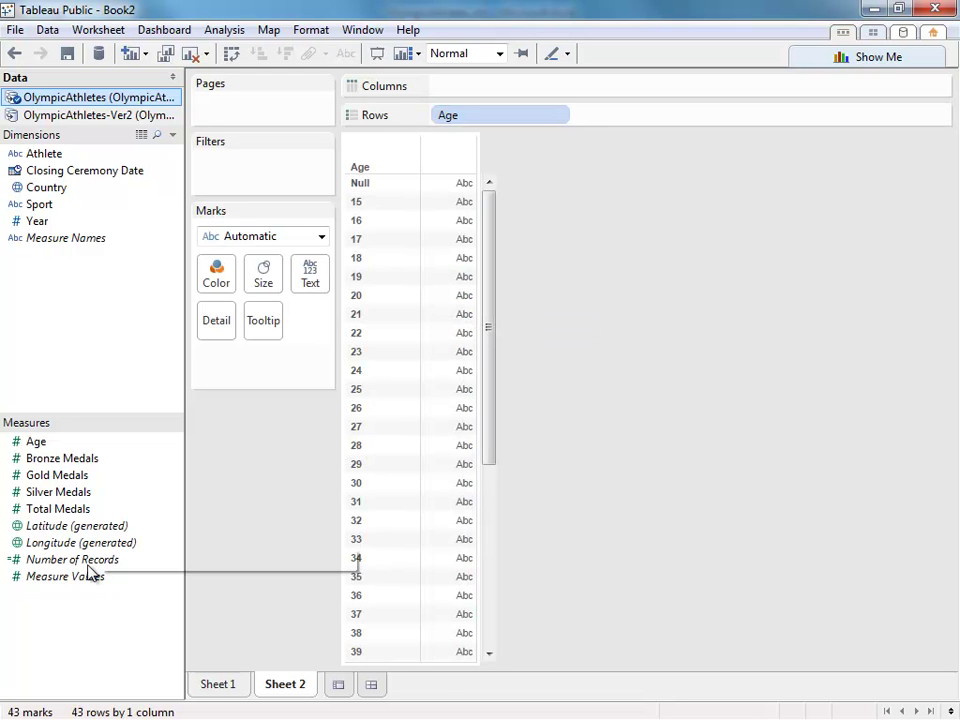
{"action": "left_click_drag", "start_coordinate": [90, 572], "coordinate": [457, 178]}
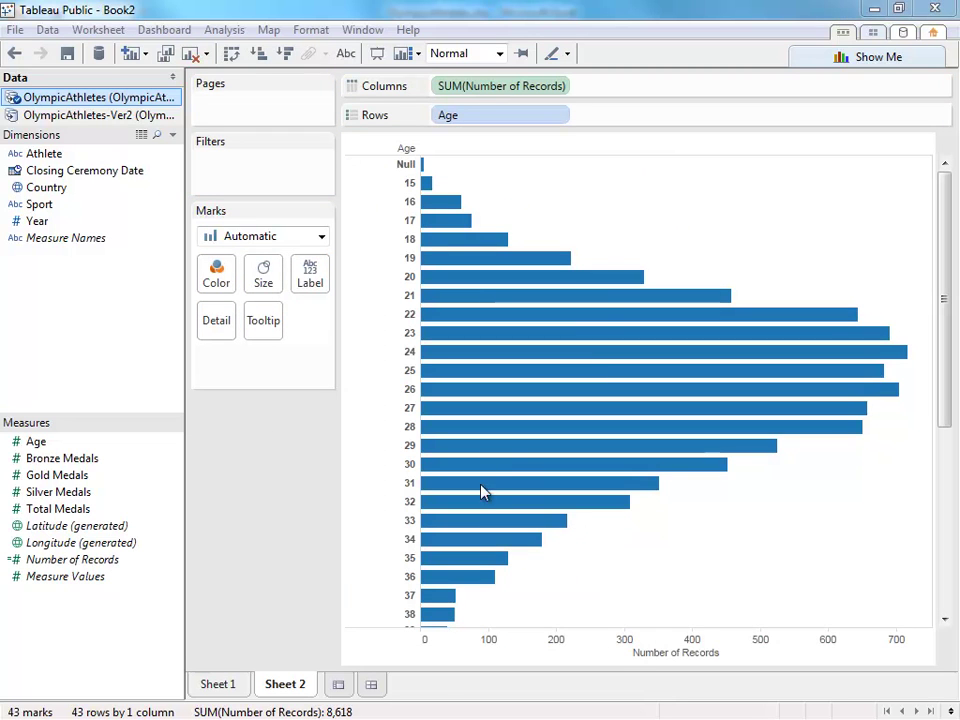
{"action": "left_click", "coordinate": [338, 684]}
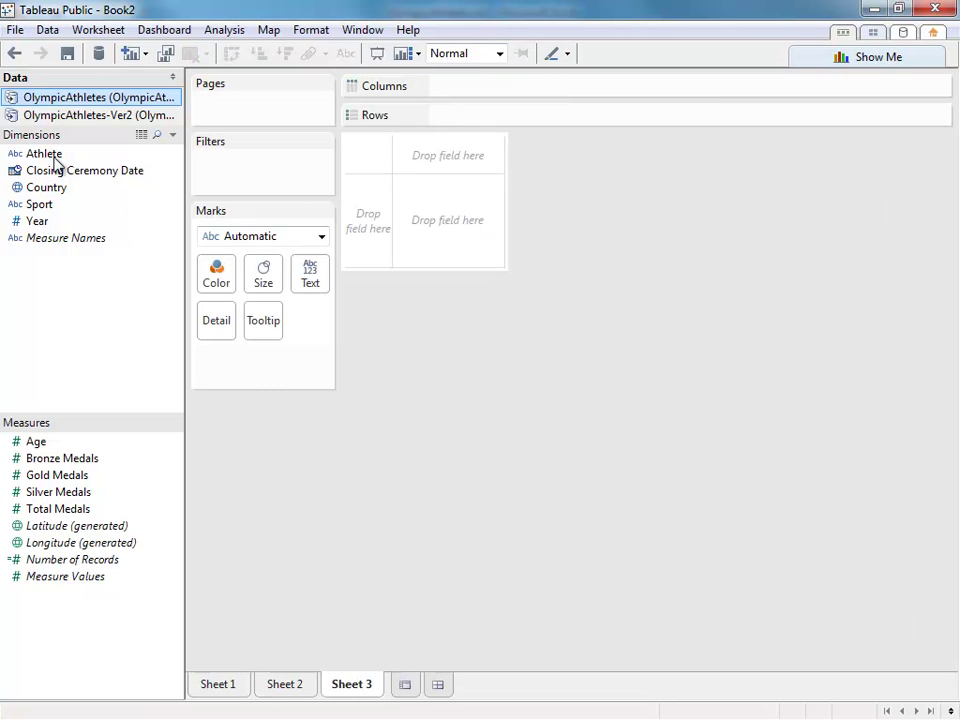
Step: Put Athlete on Rows and change it to a Count (Distinct) measure, totalling 6,955
{"action": "left_click_drag", "start_coordinate": [55, 160], "coordinate": [360, 222]}
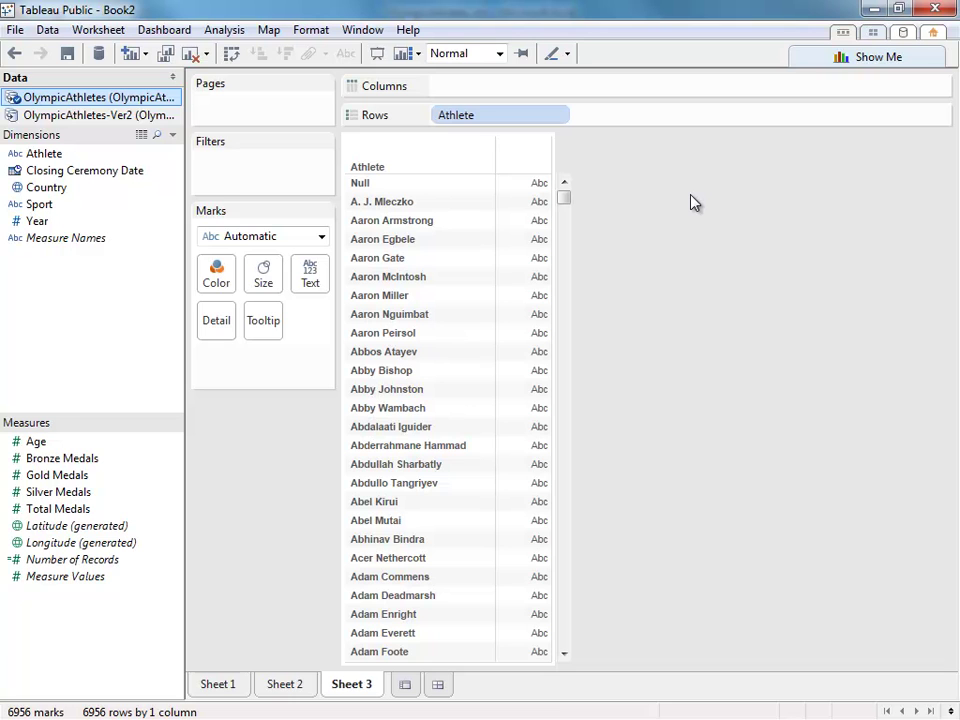
{"action": "left_click", "coordinate": [561, 117]}
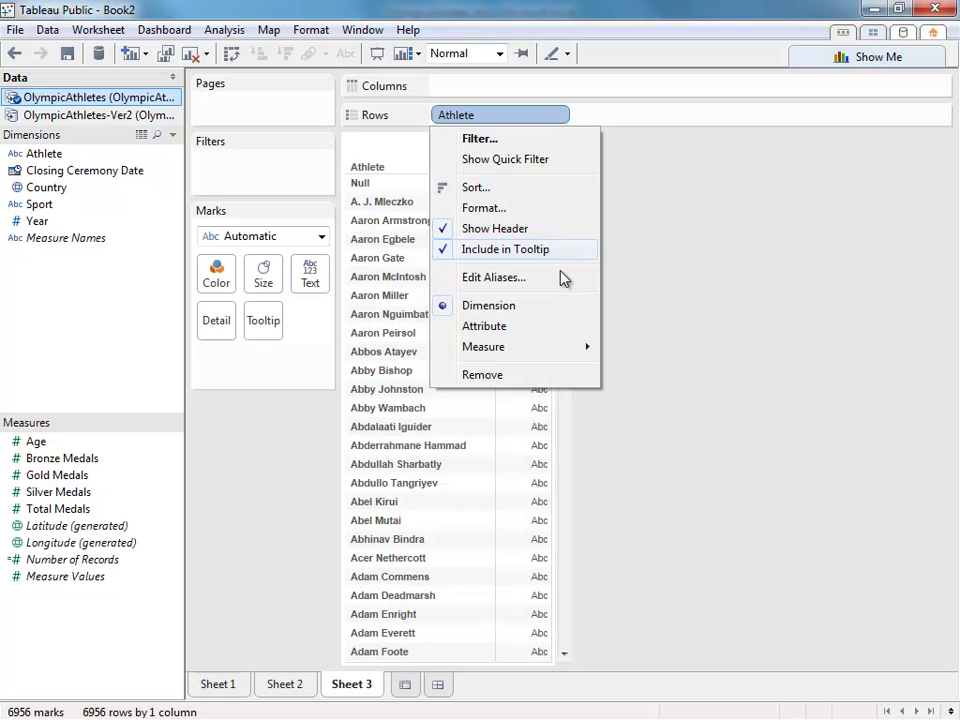
{"action": "mouse_move", "coordinate": [557, 349]}
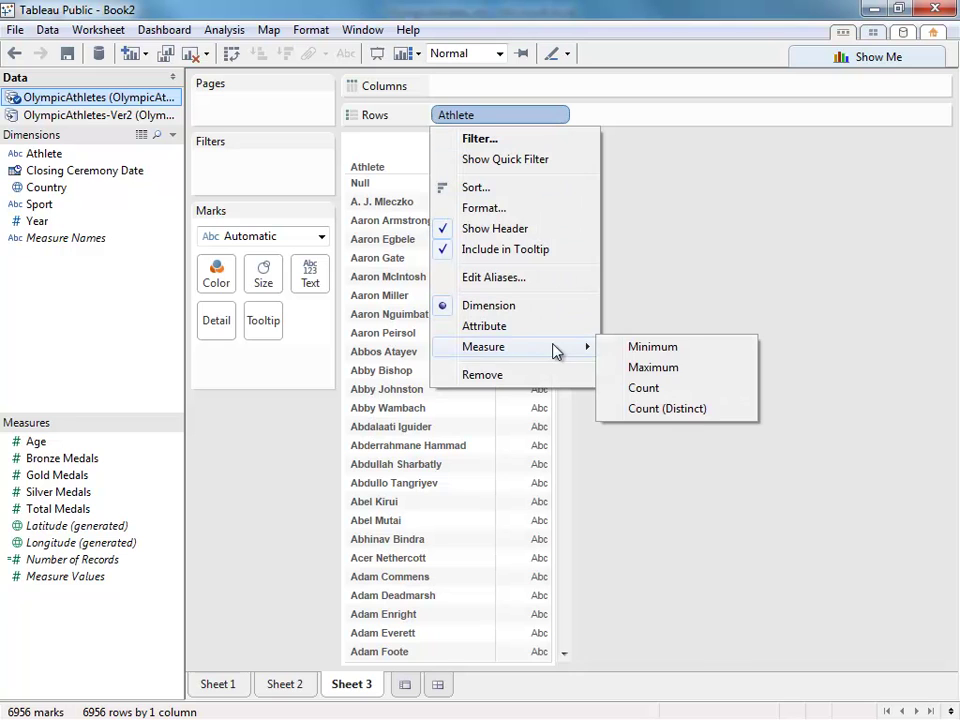
{"action": "left_click", "coordinate": [694, 412]}
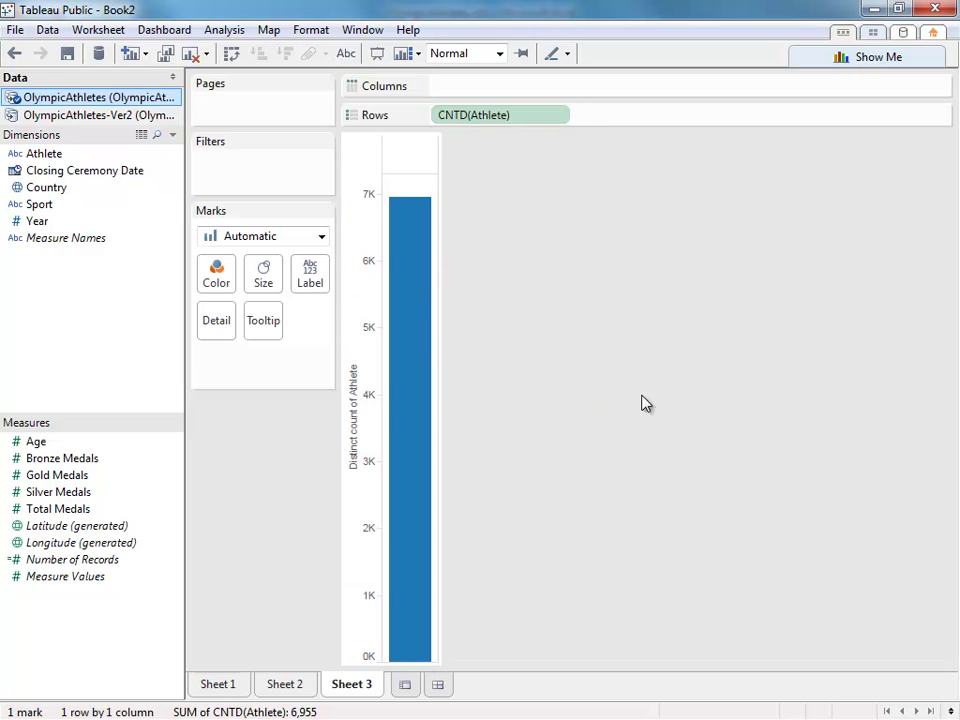
{"action": "mouse_move", "coordinate": [420, 345]}
Step: On new Sheet 4, chart Number of Records from the OlympicAthletes-Ver2 source, totalling 9,107
{"action": "left_click", "coordinate": [405, 684]}
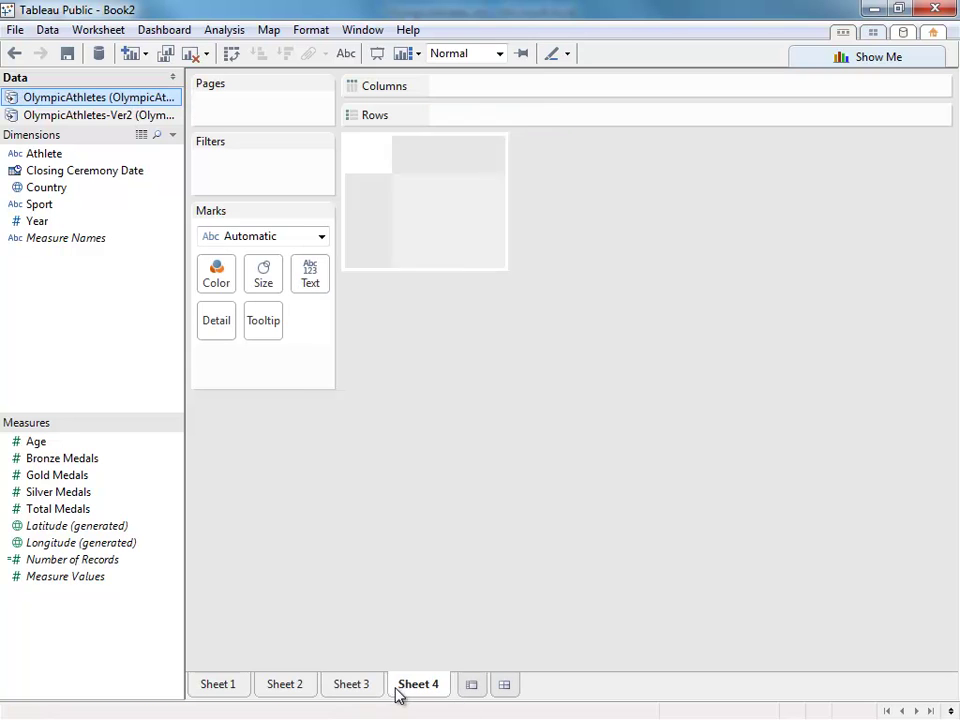
{"action": "left_click", "coordinate": [135, 116]}
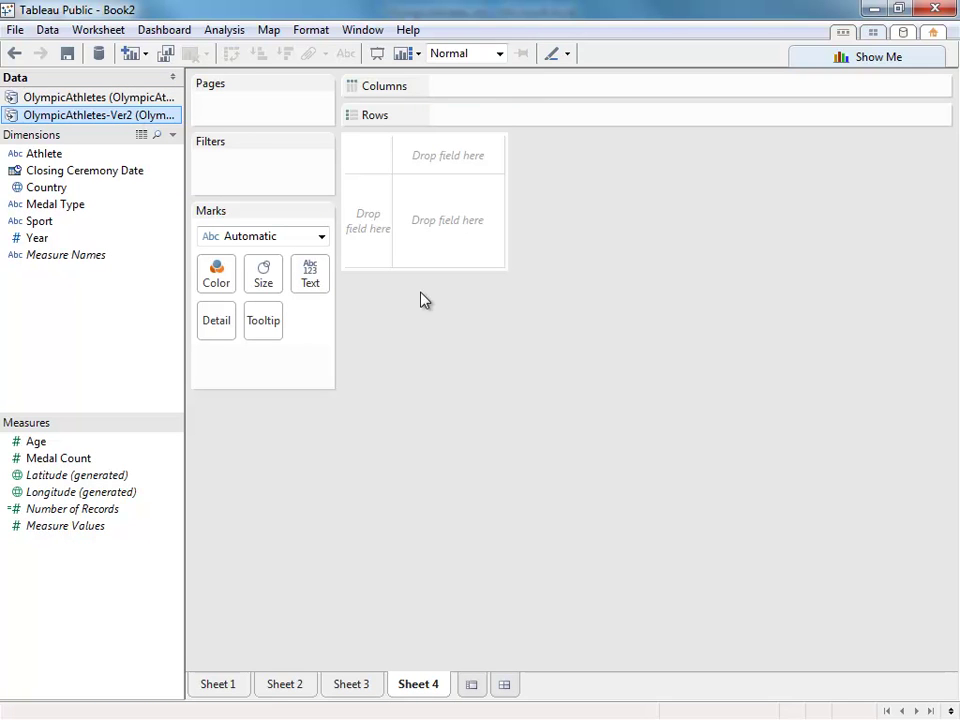
{"action": "left_click_drag", "start_coordinate": [107, 510], "coordinate": [354, 253]}
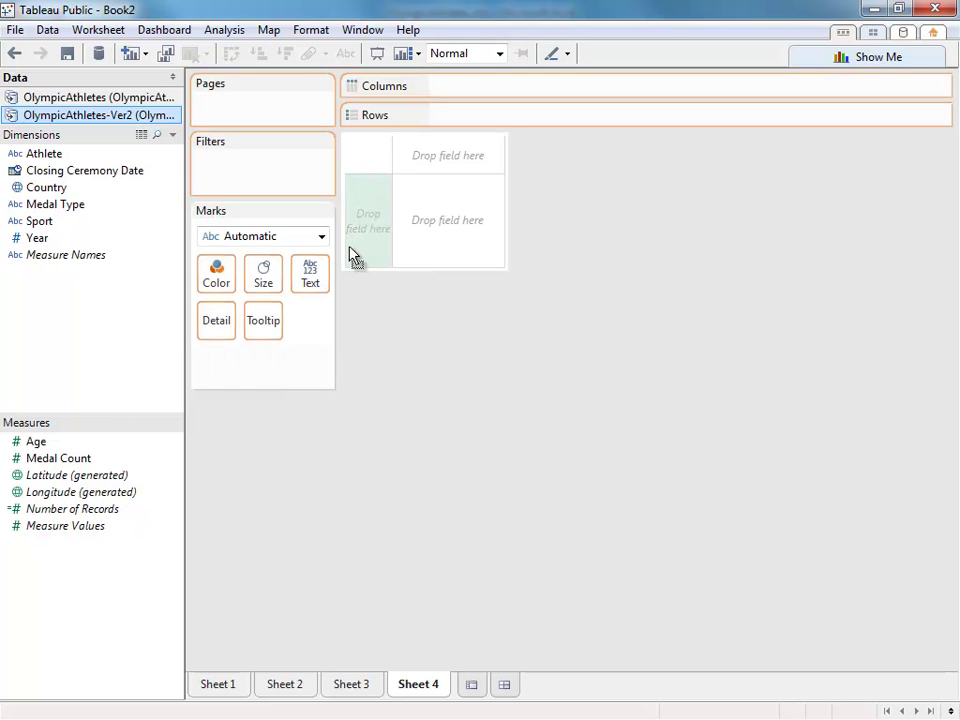
{"action": "mouse_move", "coordinate": [429, 530]}
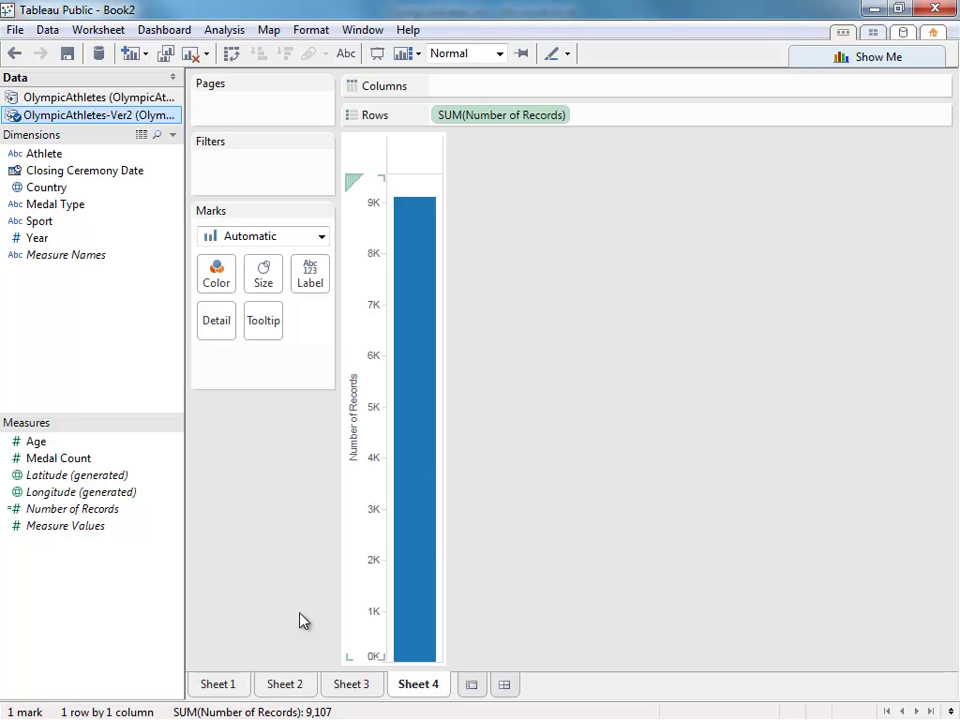
Step: Compare with Sheet 1's 8,618 record count, then return to Sheet 4
{"action": "left_click", "coordinate": [229, 684]}
{"action": "mouse_move", "coordinate": [420, 519]}
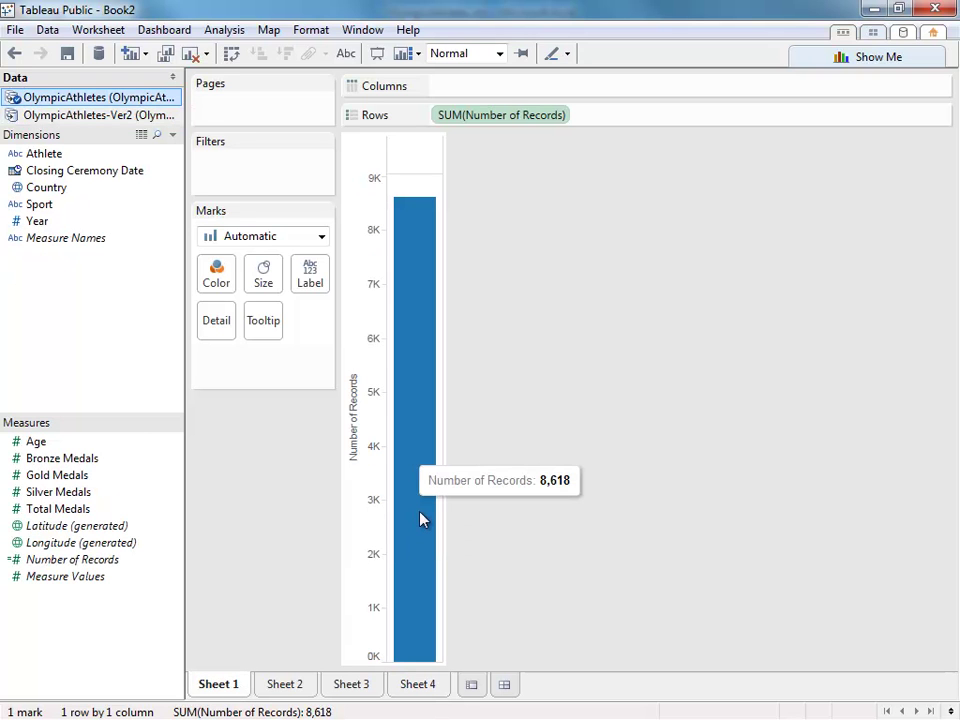
{"action": "left_click", "coordinate": [420, 688]}
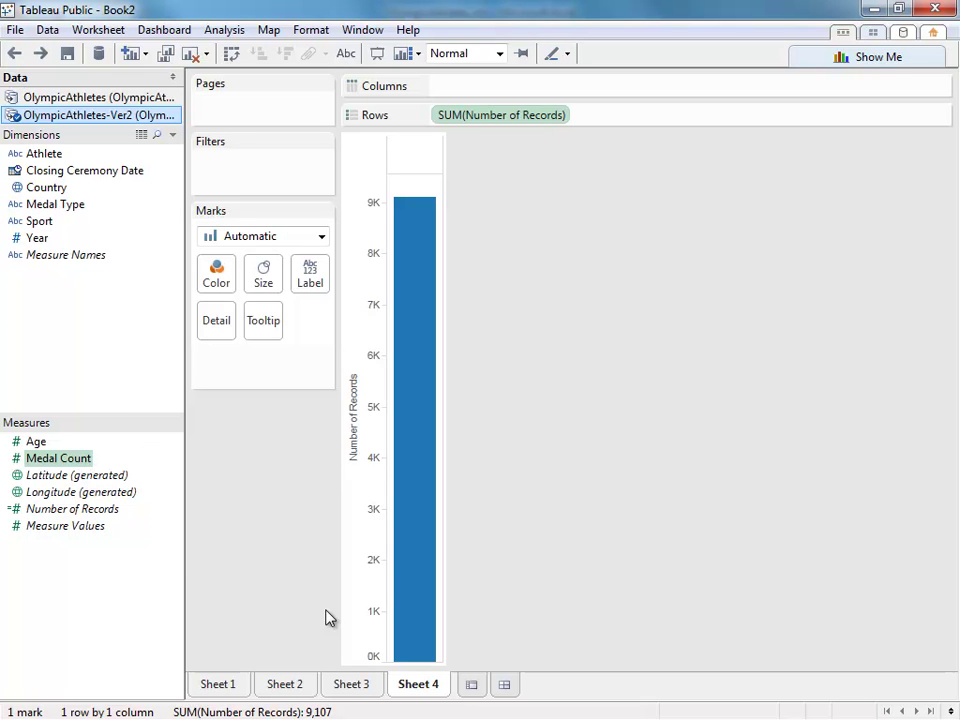
Step: Colour Sheet 4's bar by Medal Type into Bronze, Gold and Silver segments, then add Sheet 5
{"action": "left_click", "coordinate": [345, 685]}
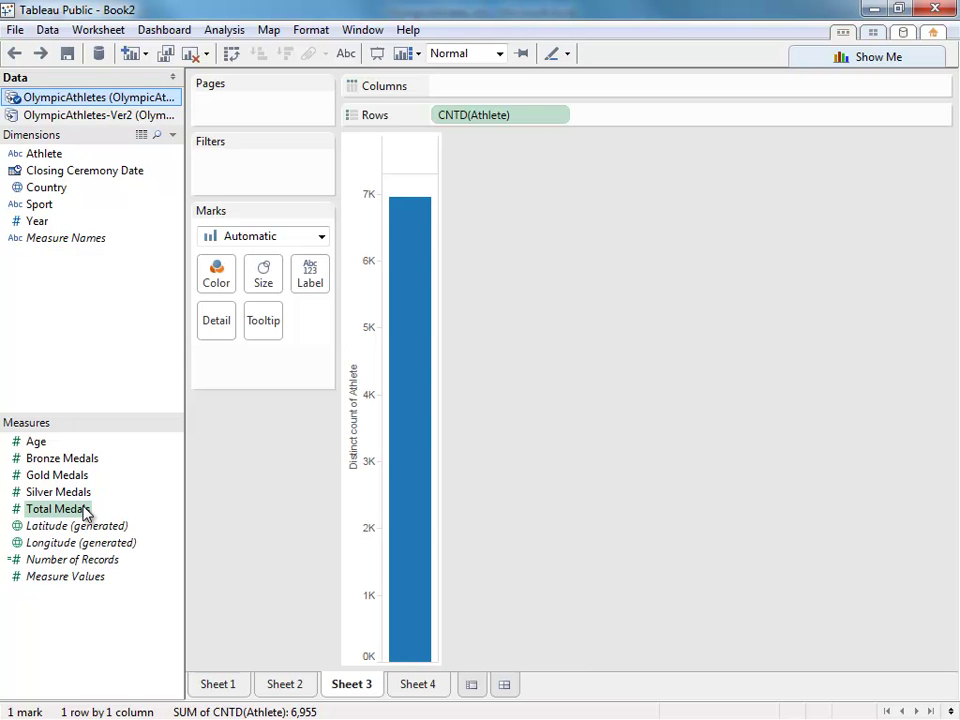
{"action": "left_click", "coordinate": [418, 684]}
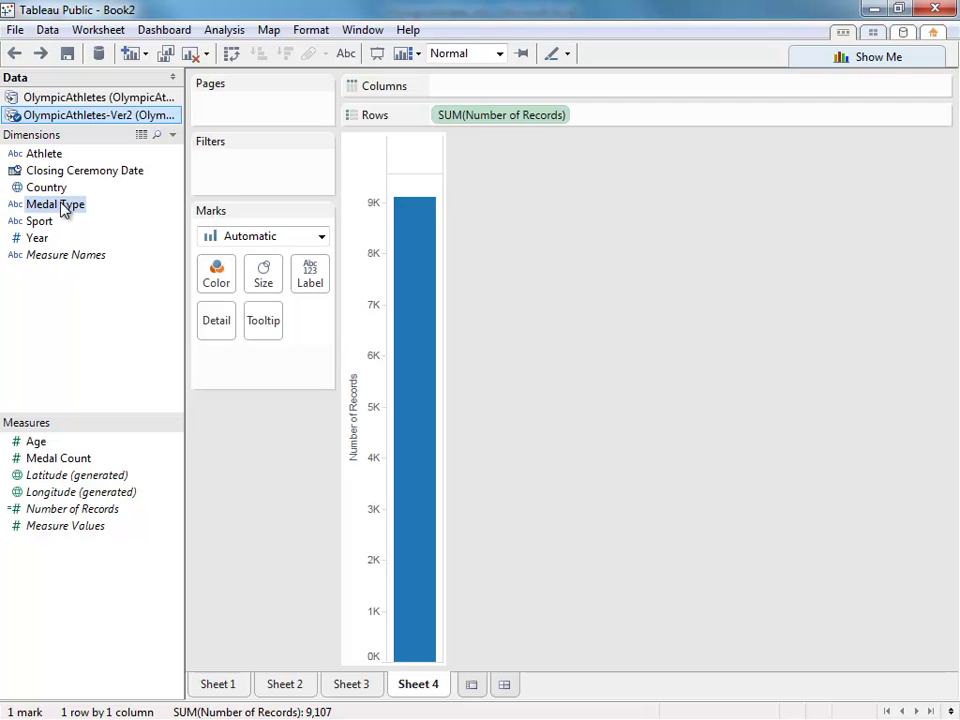
{"action": "left_click_drag", "start_coordinate": [62, 208], "coordinate": [215, 274]}
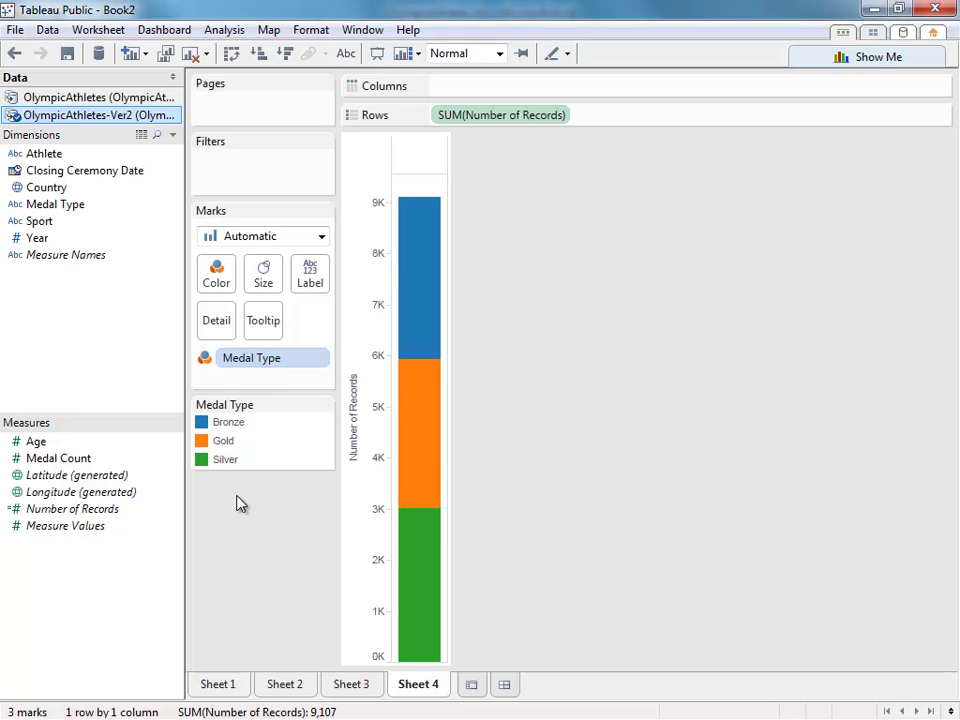
{"action": "left_click", "coordinate": [474, 686]}
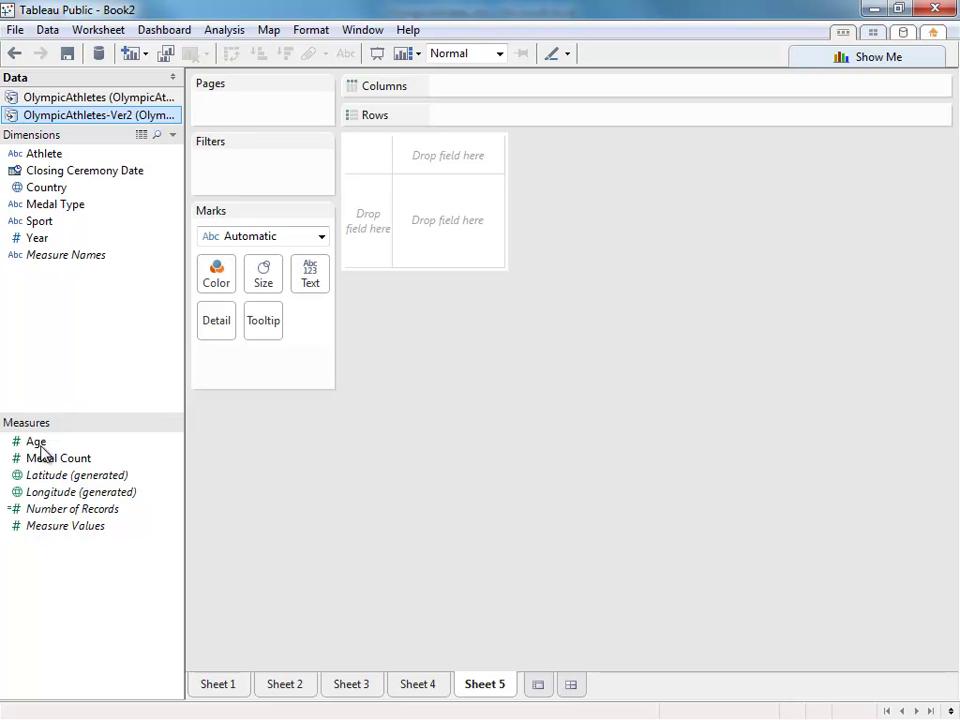
Step: Label Sheet 5 with the average Age from the Ver2 data, 26.35
{"action": "left_click_drag", "start_coordinate": [40, 452], "coordinate": [310, 277]}
{"action": "right_click", "coordinate": [321, 362]}
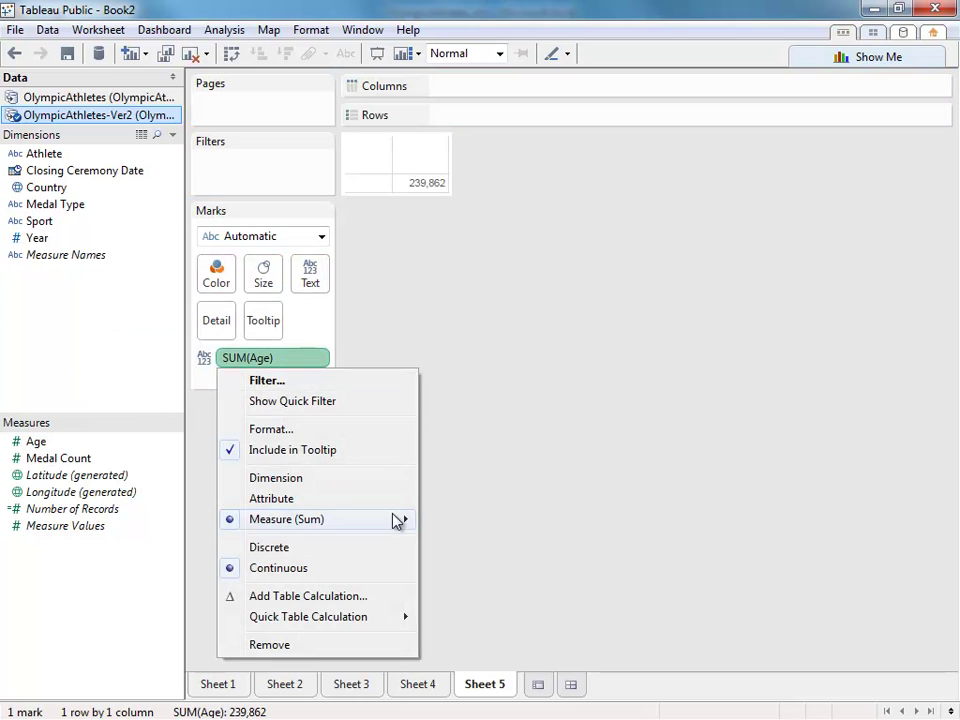
{"action": "mouse_move", "coordinate": [392, 519]}
{"action": "left_click", "coordinate": [478, 326]}
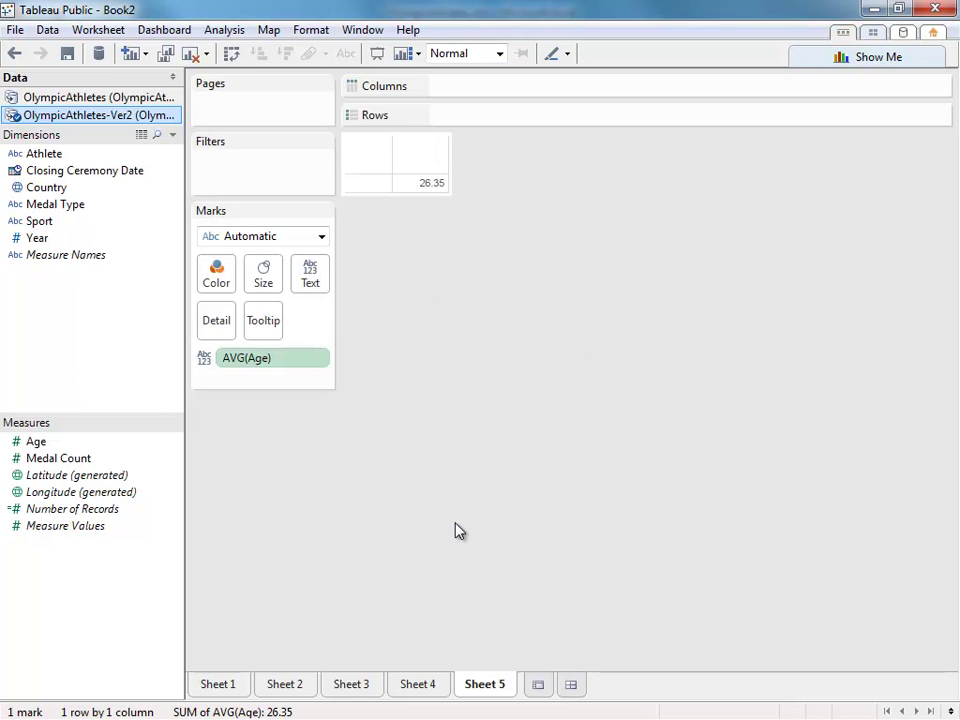
Step: On new Sheet 6, label average Age 26.41 from the original OlympicAthletes source and compare with Sheet 5
{"action": "left_click", "coordinate": [538, 688]}
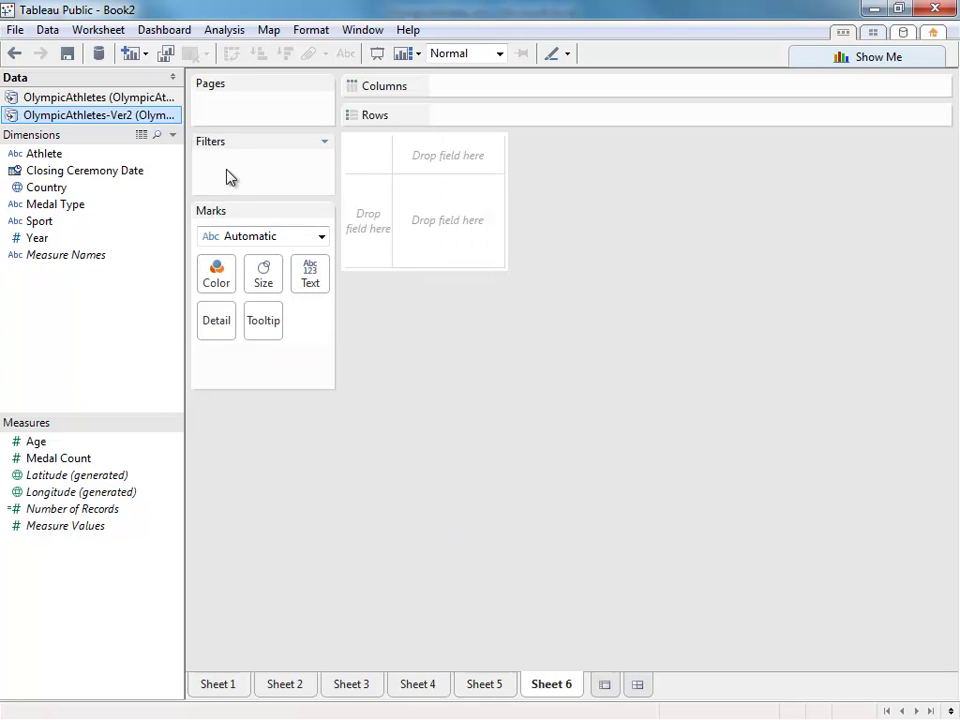
{"action": "left_click", "coordinate": [122, 99]}
{"action": "left_click_drag", "start_coordinate": [60, 442], "coordinate": [313, 280]}
{"action": "left_click", "coordinate": [322, 357]}
{"action": "mouse_move", "coordinate": [371, 518]}
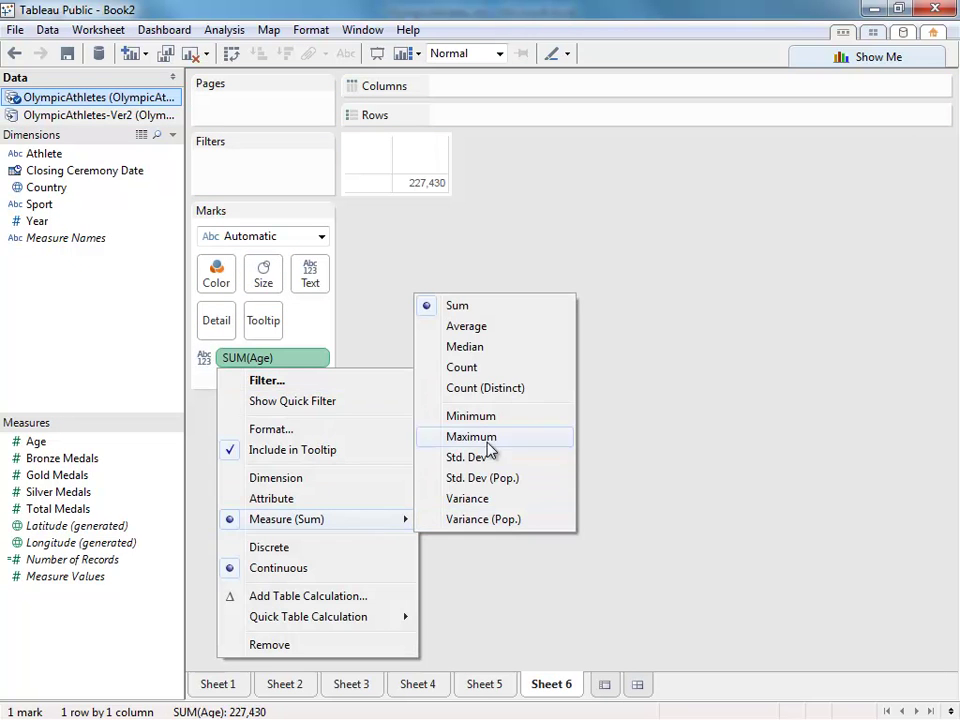
{"action": "left_click", "coordinate": [487, 334]}
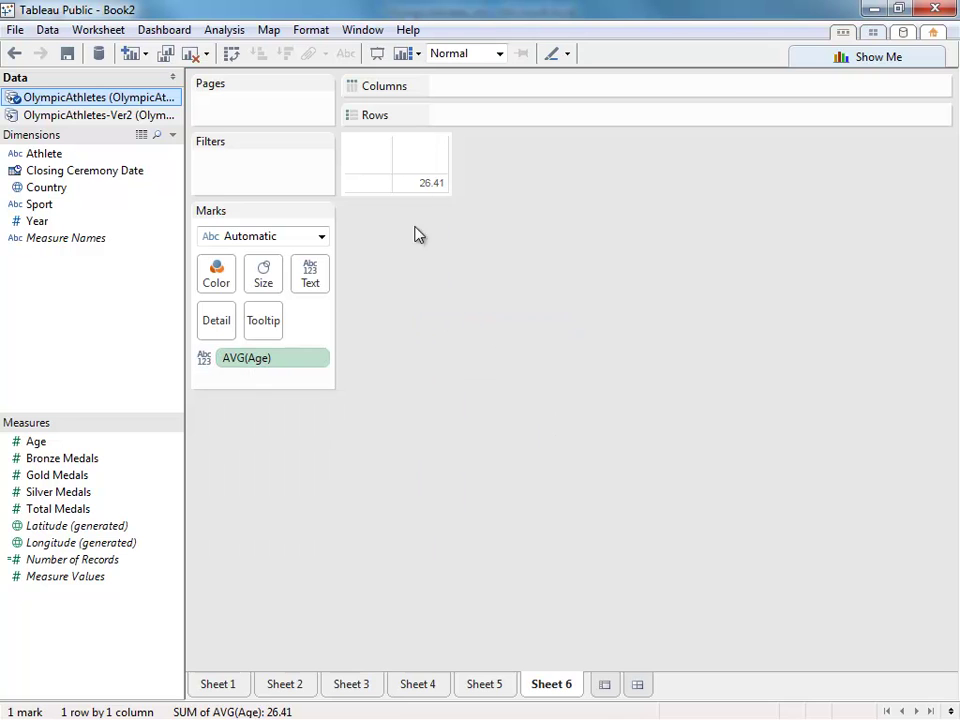
{"action": "left_click", "coordinate": [488, 690]}
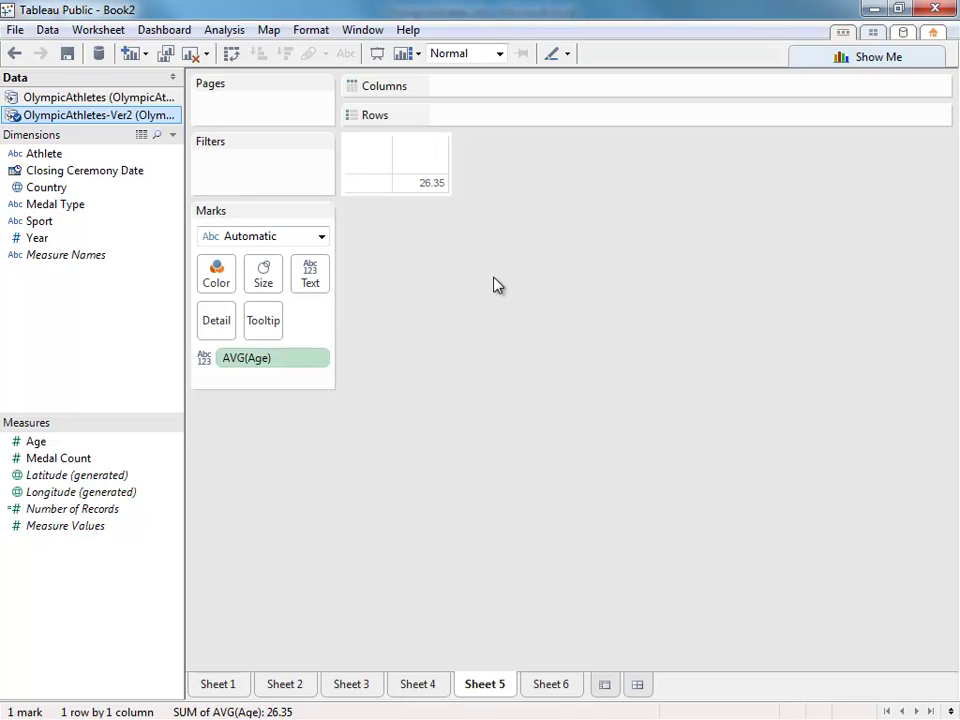
Step: Return to Sheet 6 to see the original data's 26.41 average age
{"action": "left_click", "coordinate": [550, 685]}
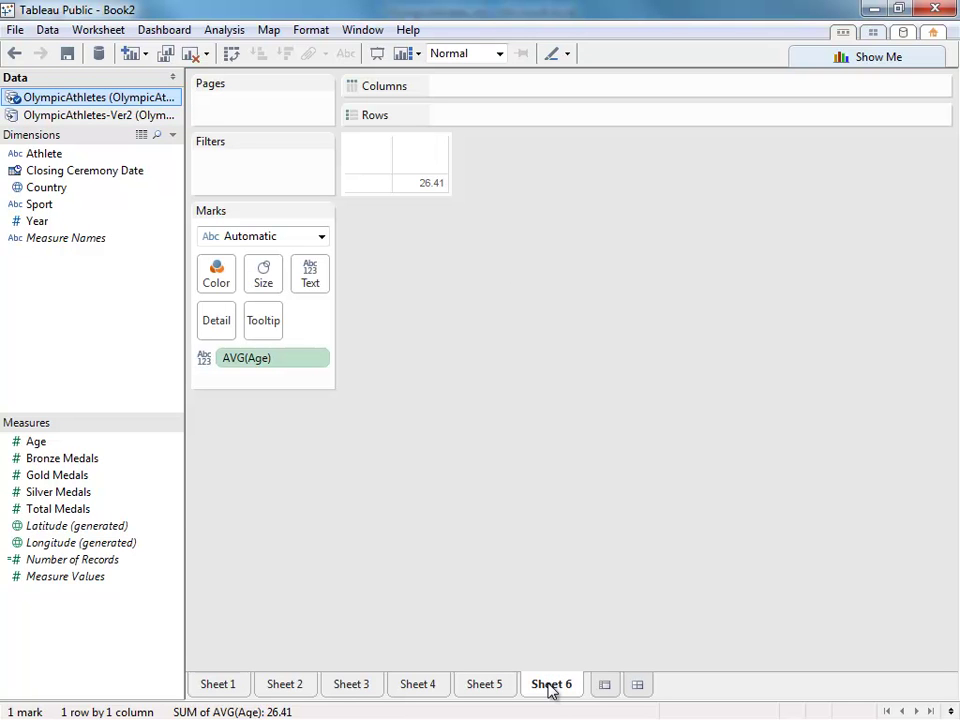